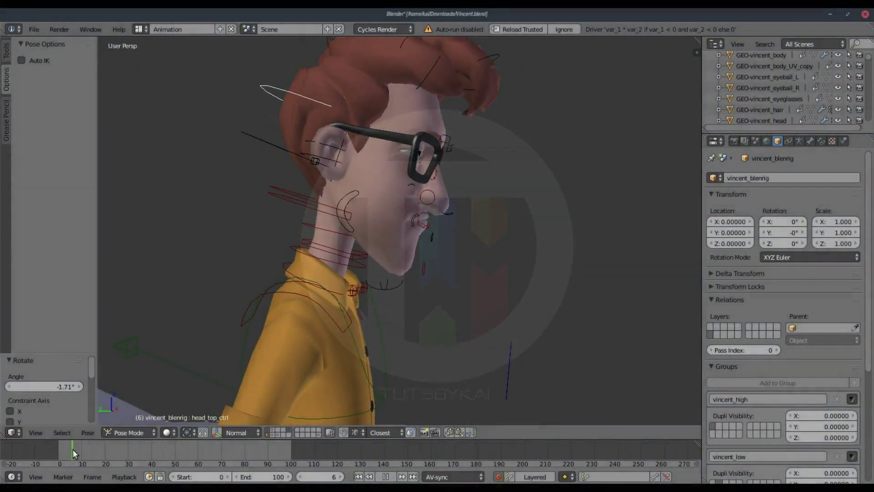
# - Key the first X-axis tilt on head_top_ctrl at frame 0 and preview it to frame 17
pyautogui.click(66, 449)
pyautogui.press('r')
pyautogui.press('x')
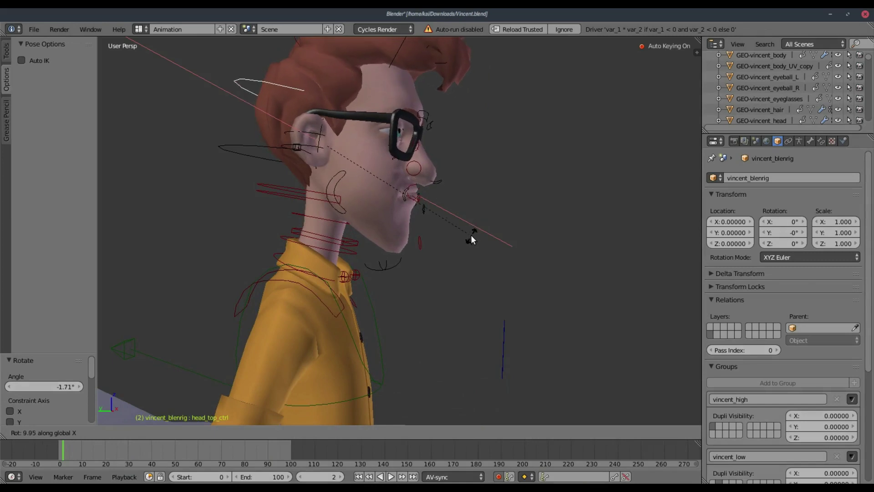
pyautogui.click(473, 229)
pyautogui.hotkey('alt', 'a')
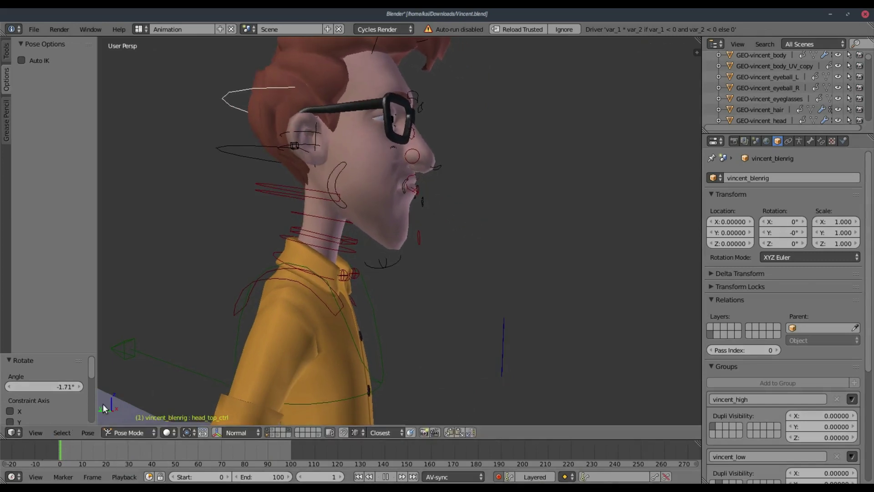
pyautogui.hotkey('alt', 'a')
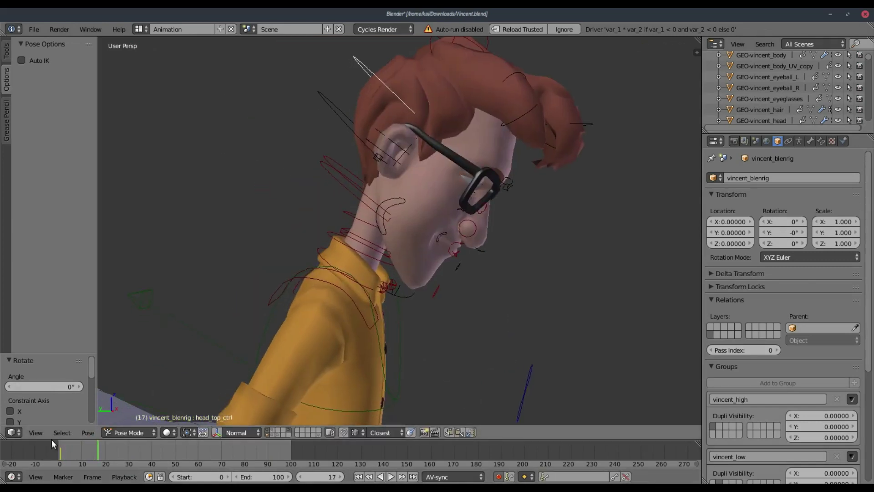
# - Key a head tilt at frame 13, adjust its angle, and play forward
pyautogui.click(90, 449)
pyautogui.press('r')
pyautogui.press('x')
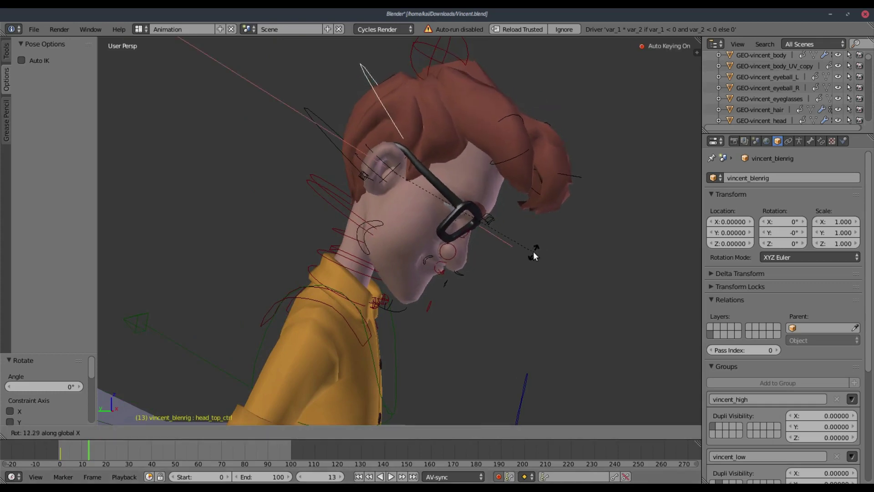
pyautogui.click(533, 251)
pyautogui.press('r')
pyautogui.press('x')
pyautogui.click(576, 252)
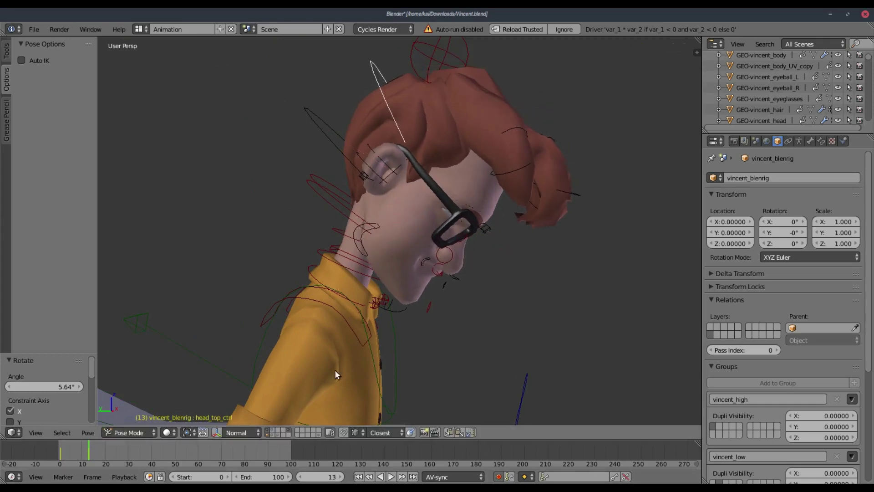
pyautogui.hotkey('alt', 'a')
# - Key further X-axis head tilts at frames 23 and 36
pyautogui.press('r')
pyautogui.press('x')
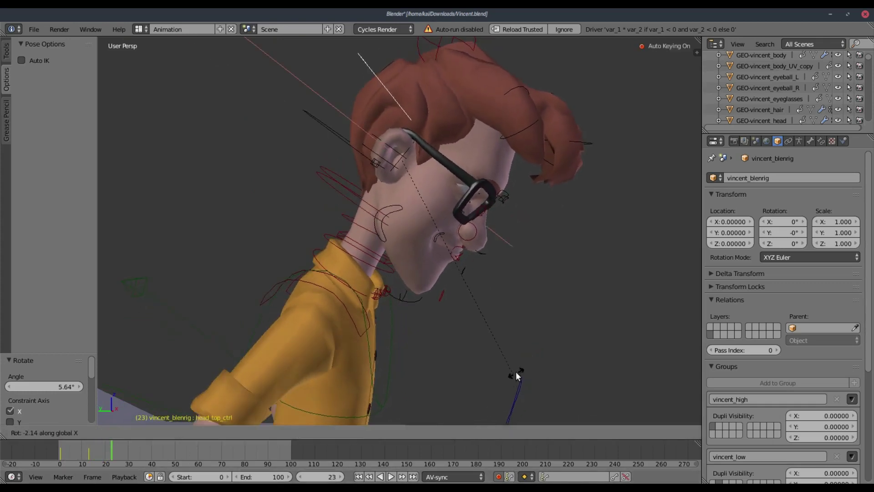
pyautogui.click(280, 457)
pyautogui.hotkey('alt', 'a')
pyautogui.hotkey('alt', 'a')
pyautogui.hotkey('alt', 'a')
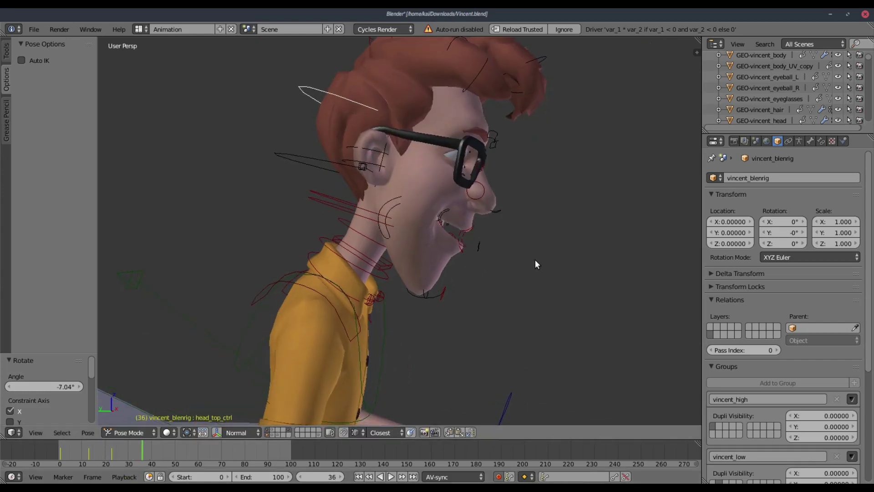
# - Key the next head tilts back the other way as playback advances
pyautogui.press('r')
pyautogui.press('x')
pyautogui.click(554, 196)
pyautogui.hotkey('alt', 'a')
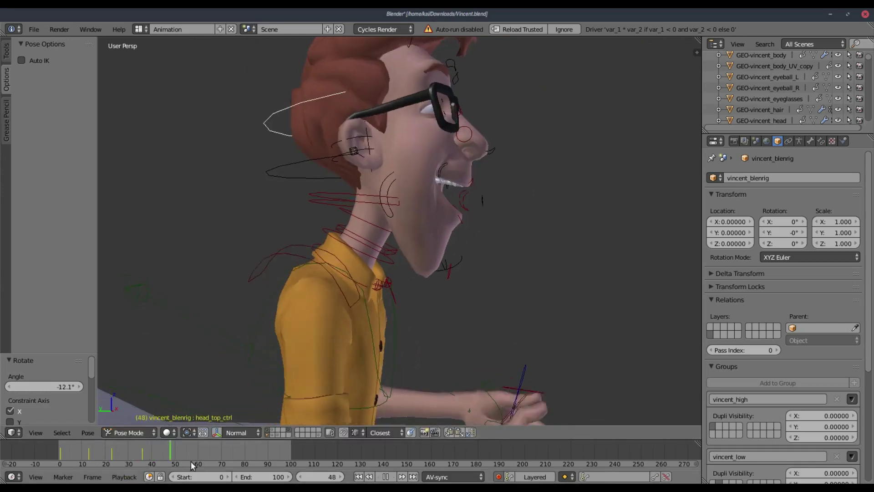
pyautogui.hotkey('alt', 'a')
pyautogui.press('r')
pyautogui.press('x')
pyautogui.click(577, 193)
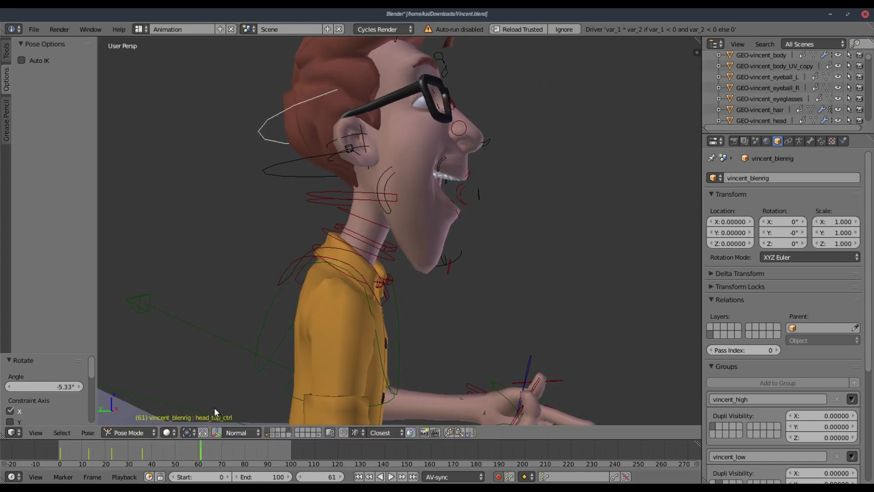
pyautogui.hotkey('alt', 'a')
# - Key the remaining alternating head tilts up to frame 100
pyautogui.press('r')
pyautogui.press('x')
pyautogui.click(540, 328)
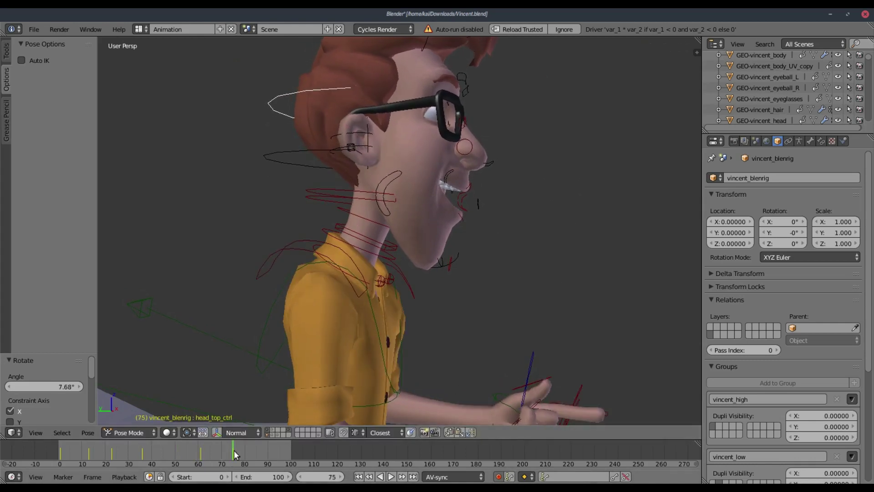
pyautogui.press('r')
pyautogui.press('x')
pyautogui.click(407, 341)
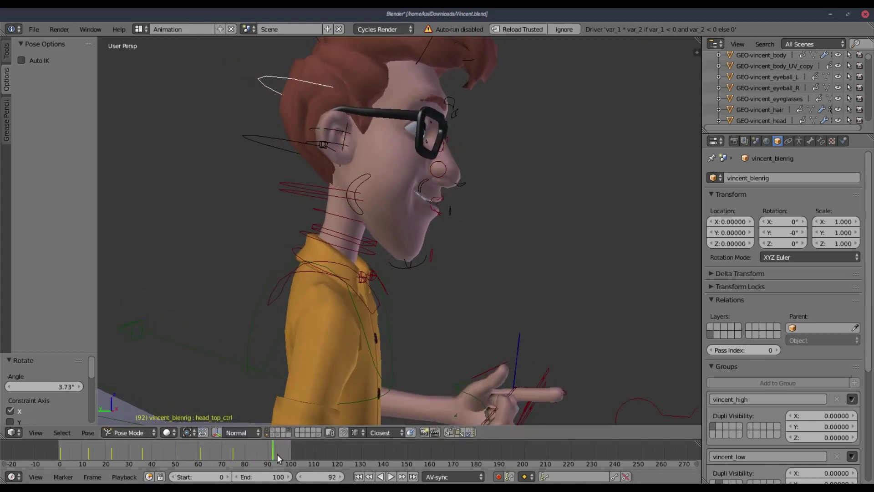
pyautogui.press('r')
pyautogui.press('x')
pyautogui.click(490, 236)
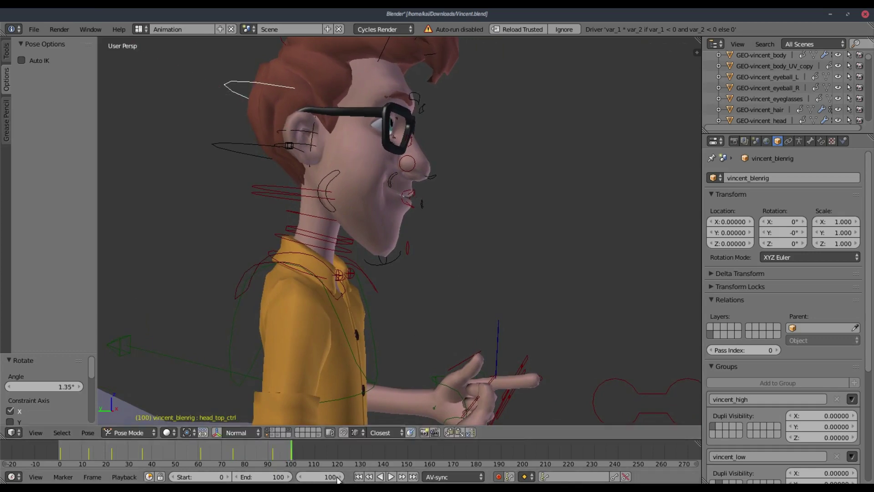
pyautogui.hotkey('alt', 'a')
# - Play the nod back from front and three-quarter views, then pick head_stretch to pose
pyautogui.click(381, 477)
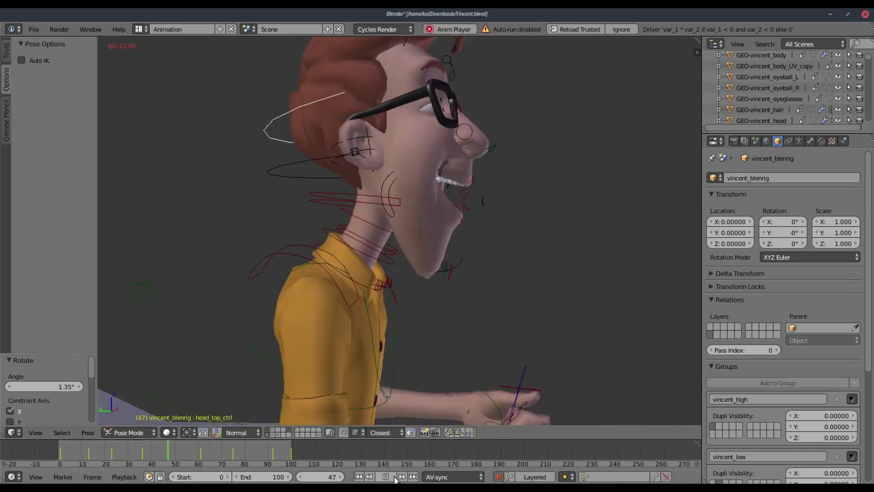
pyautogui.moveTo(477, 260); pyautogui.dragTo(418, 279, button='middle')
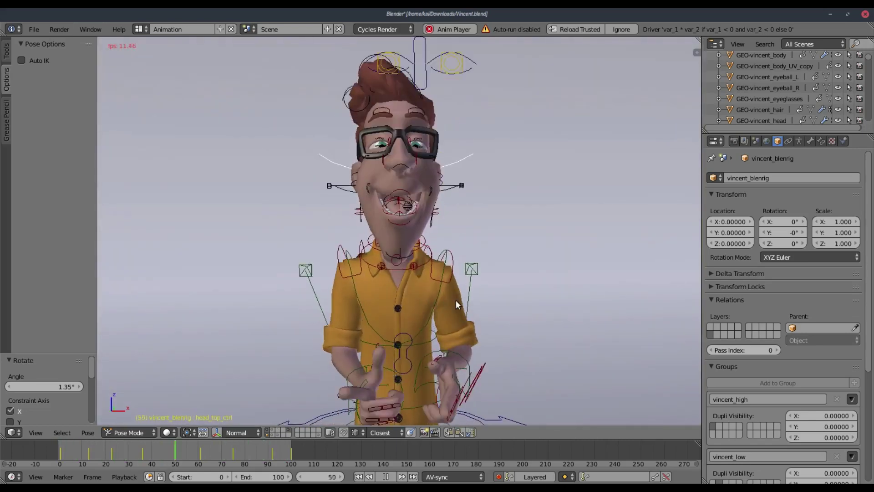
pyautogui.moveTo(455, 300); pyautogui.dragTo(510, 300, button='middle')
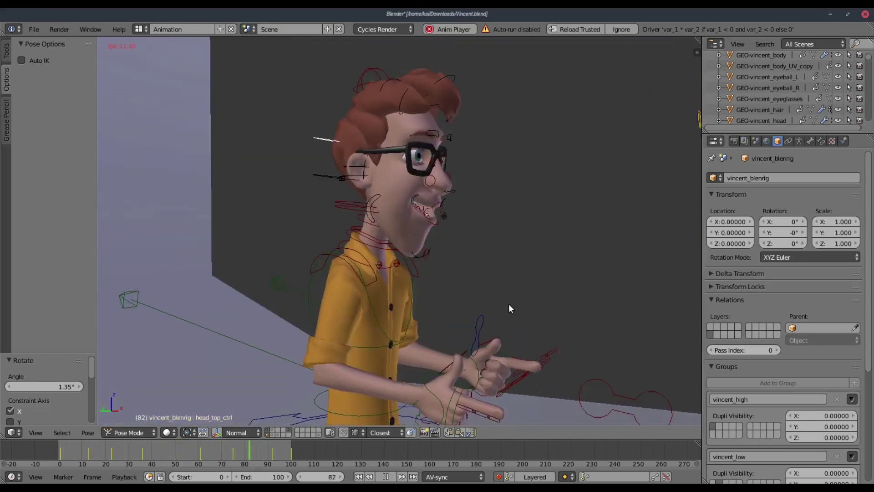
pyautogui.click(385, 477)
pyautogui.moveTo(421, 247); pyautogui.dragTo(420, 59, button='middle')
pyautogui.rightClick(414, 84)
pyautogui.press('g')
# - Return to frame 0, play to frame 13 and key a squashed head_stretch pose
pyautogui.rightClick(404, 93)
pyautogui.click(57, 453)
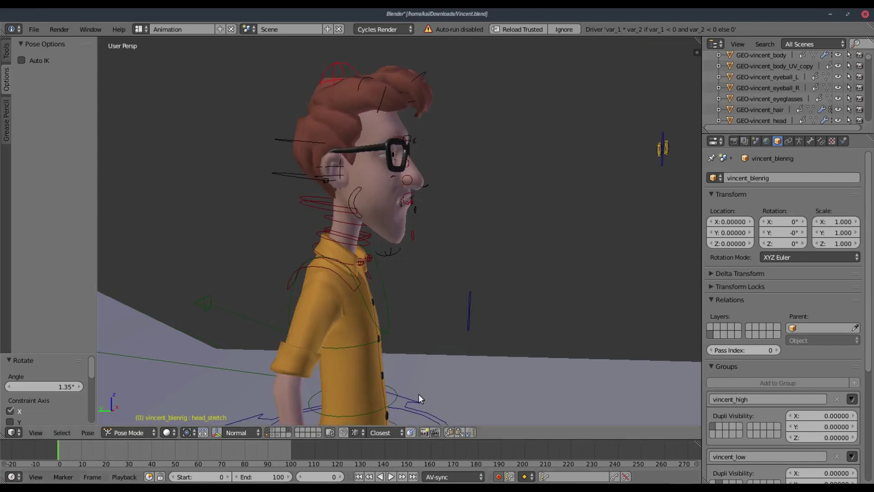
pyautogui.hotkey('alt', 'a')
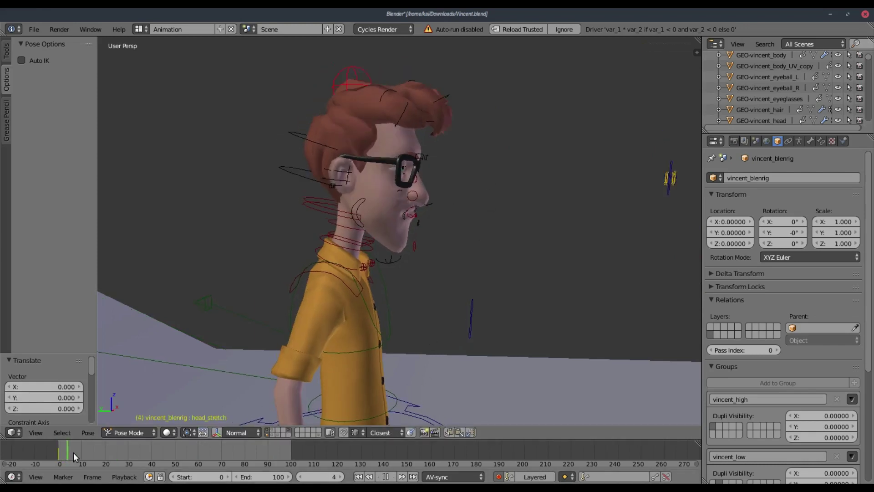
pyautogui.hotkey('alt', 'a')
pyautogui.press('g')
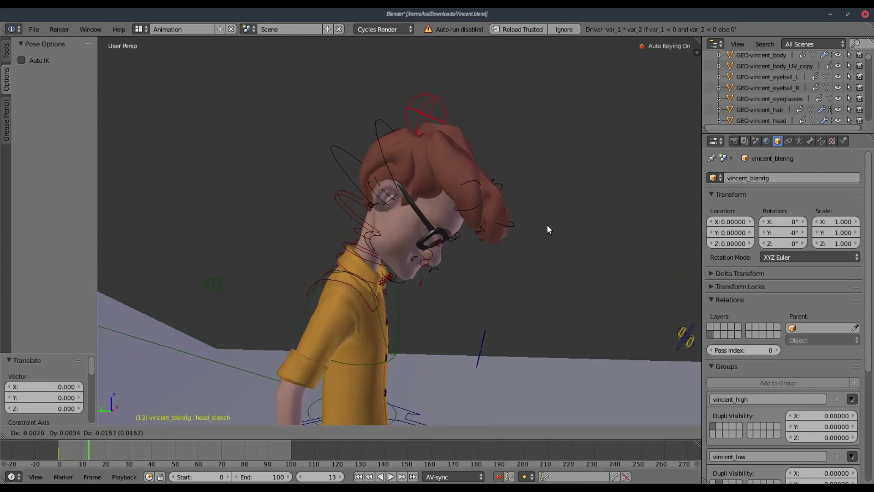
pyautogui.click(547, 225)
# - Key stretched and squashed head poses at frames 30, 49 and 71
pyautogui.moveTo(108, 449); pyautogui.dragTo(223, 448)
pyautogui.press('g')
pyautogui.click(470, 292)
pyautogui.press('g')
pyautogui.click(517, 253)
pyautogui.press('g')
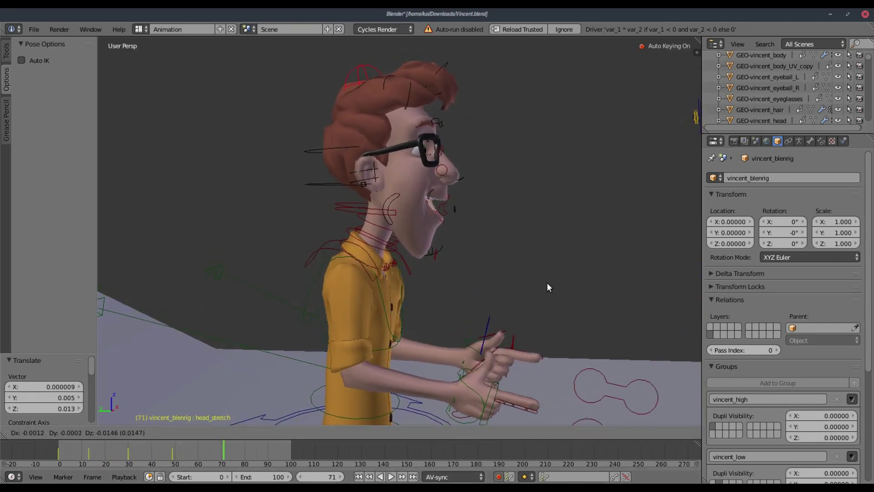
pyautogui.click(547, 282)
# - Key head_stretch poses at frames 83 and 96
pyautogui.click(251, 452)
pyautogui.press('g')
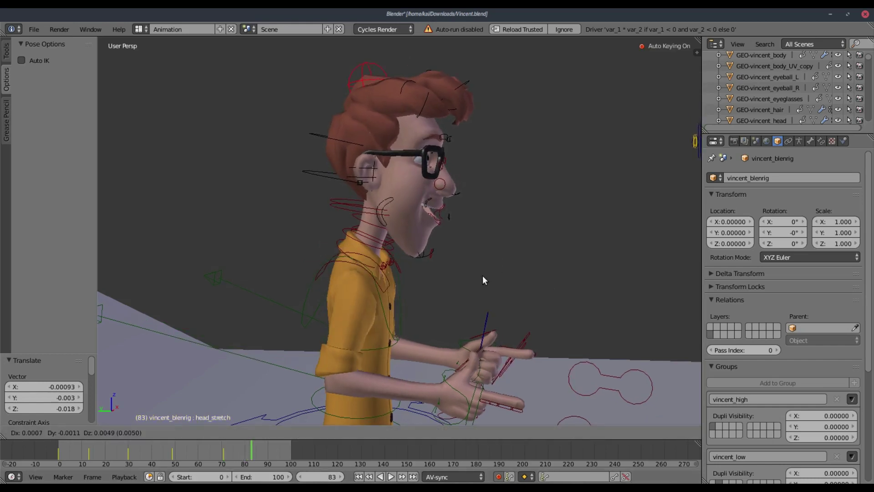
pyautogui.click(482, 276)
pyautogui.click(282, 449)
pyautogui.press('g')
pyautogui.click(478, 275)
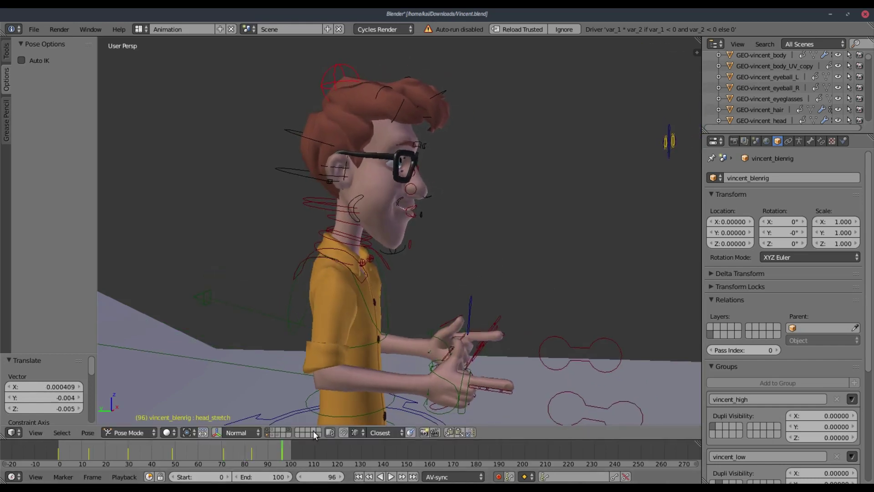
# - Play the squash-stretch back from front and three-quarter views, zooming on the feet
pyautogui.click(390, 476)
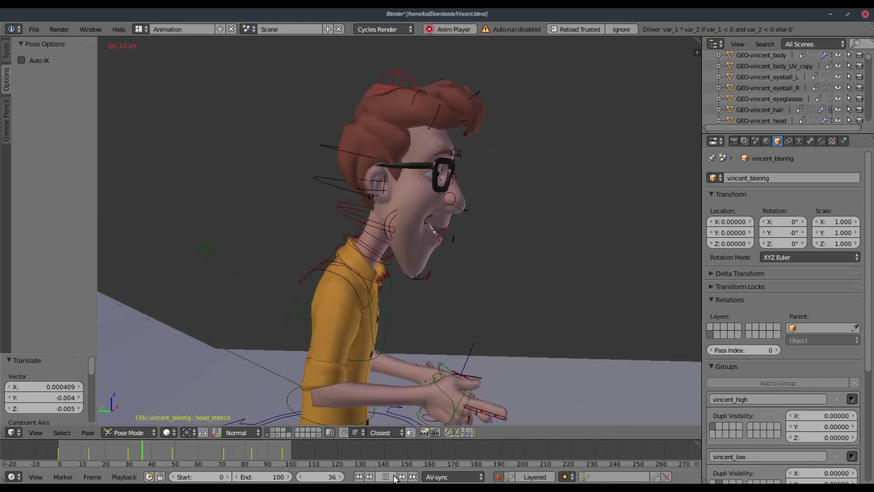
pyautogui.moveTo(442, 333); pyautogui.dragTo(393, 324, button='middle')
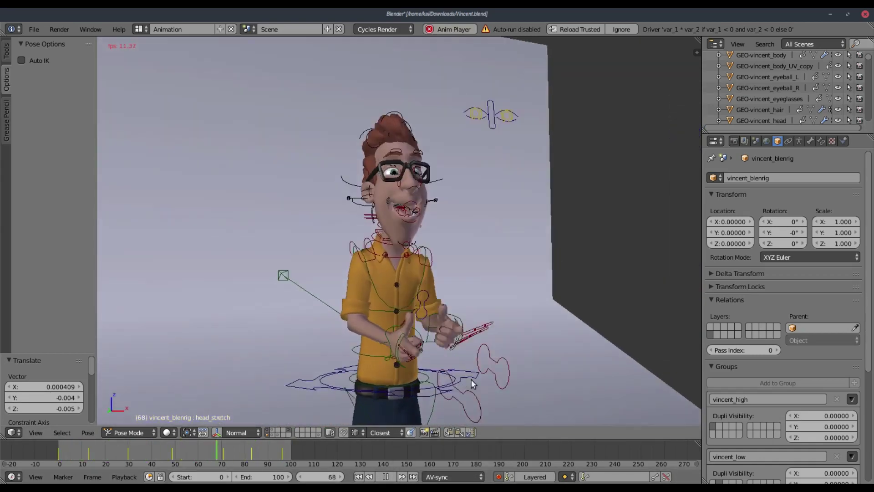
pyautogui.moveTo(470, 379)
pyautogui.mouseDown(button='middle')
pyautogui.moveTo(497, 295)
pyautogui.moveTo(412, 341)
pyautogui.mouseUp(button='middle')
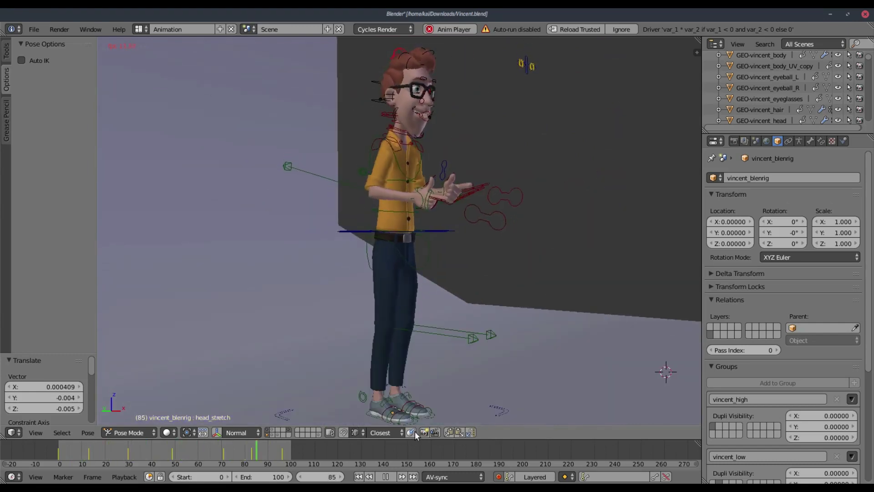
pyautogui.moveTo(383, 409)
pyautogui.mouseDown(button='middle')
pyautogui.moveTo(450, 273)
pyautogui.moveTo(439, 299)
pyautogui.mouseUp(button='middle')
# - Frame the feet, return to frame 0 and key a Z rotation on the right foot control
pyautogui.hotkey('alt', 'a')
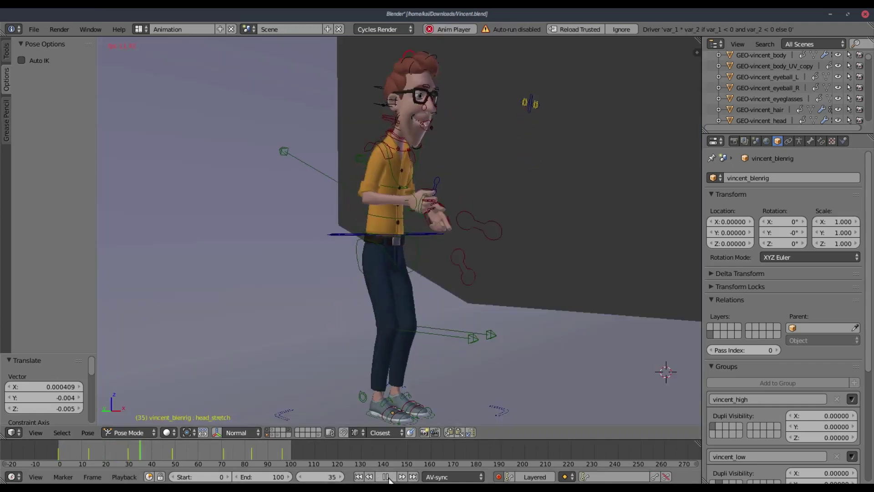
pyautogui.click(386, 477)
pyautogui.moveTo(396, 424)
pyautogui.mouseDown(button='middle')
pyautogui.moveTo(408, 368)
pyautogui.moveTo(450, 273)
pyautogui.moveTo(438, 295)
pyautogui.mouseUp(button='middle')
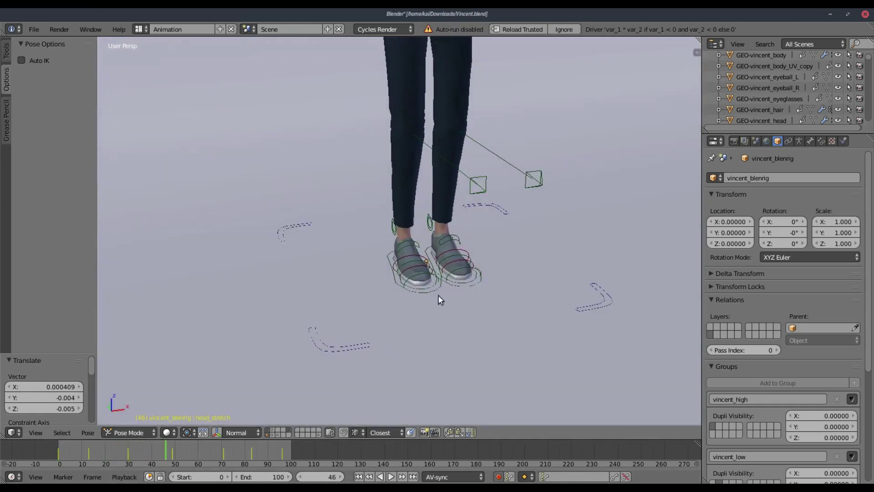
pyautogui.hotkey('shift', 'Left')
pyautogui.press('r')
pyautogui.press('z')
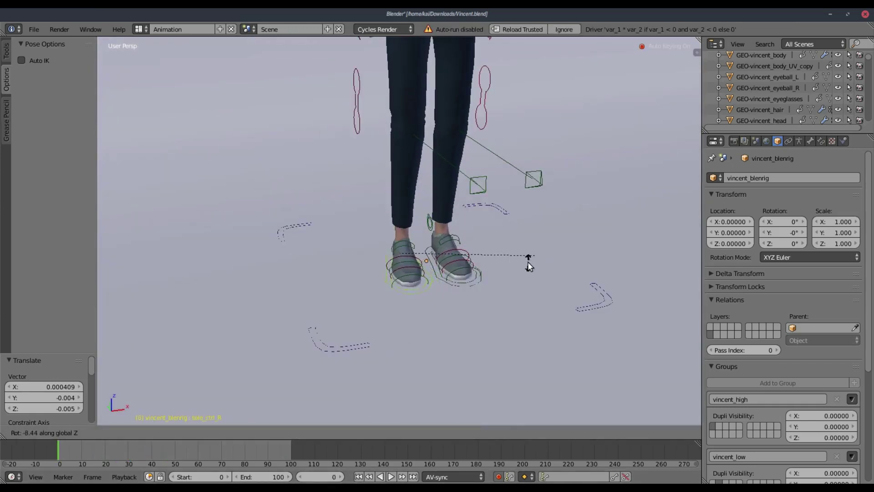
pyautogui.click(503, 276)
# - Key a matching Z rotation on the left sole control and view the shoes side-on
pyautogui.rightClick(479, 278)
pyautogui.press('r')
pyautogui.press('z')
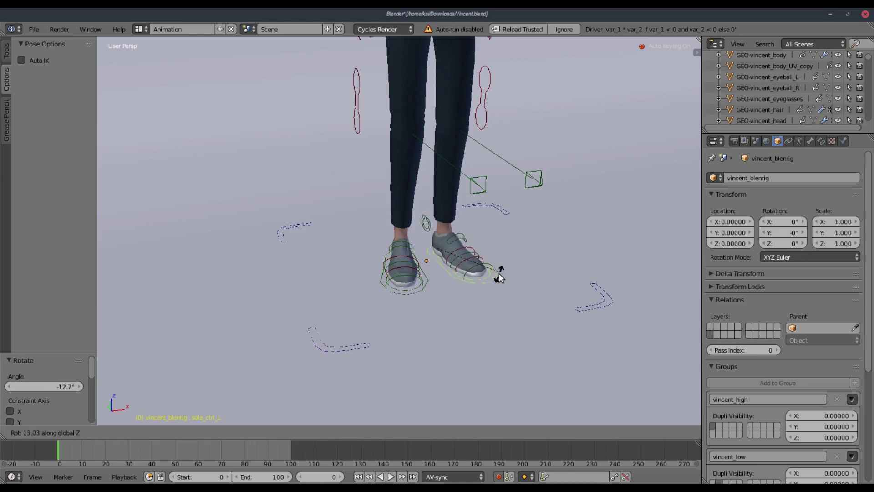
pyautogui.click(499, 273)
pyautogui.moveTo(498, 273)
pyautogui.mouseDown(button='middle')
pyautogui.moveTo(445, 271)
pyautogui.moveTo(552, 273)
pyautogui.moveTo(295, 230)
pyautogui.mouseUp(button='middle')
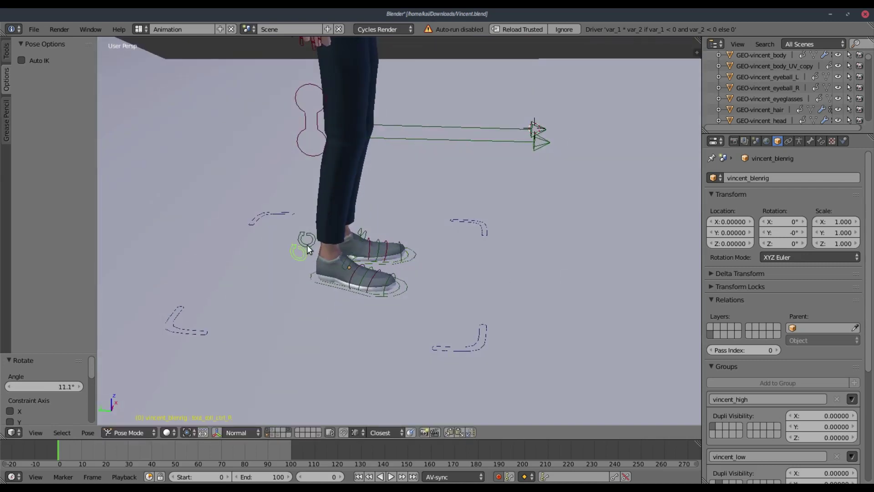
pyautogui.moveTo(301, 260); pyautogui.dragTo(307, 252, button='middle')
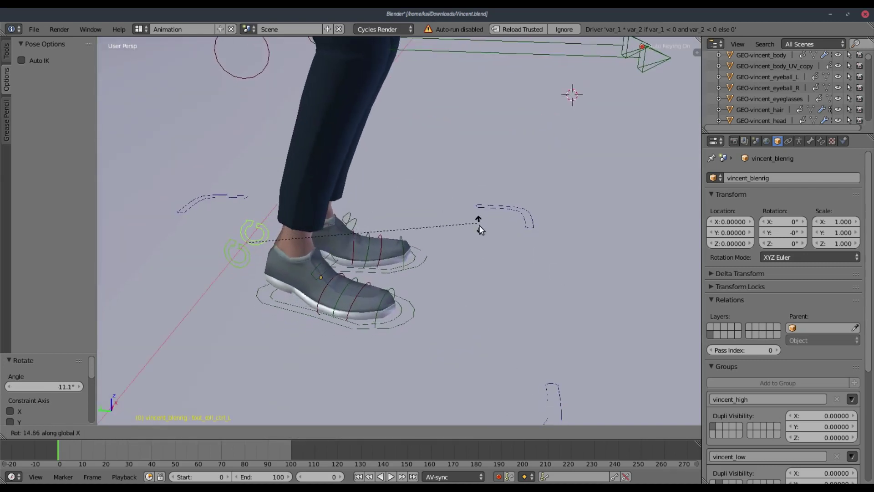
pyautogui.scroll(2, 478, 224)
# - Insert a rotation keyframe on foot_roll_ctrl_L at frame 14
pyautogui.hotkey('alt', 'a')
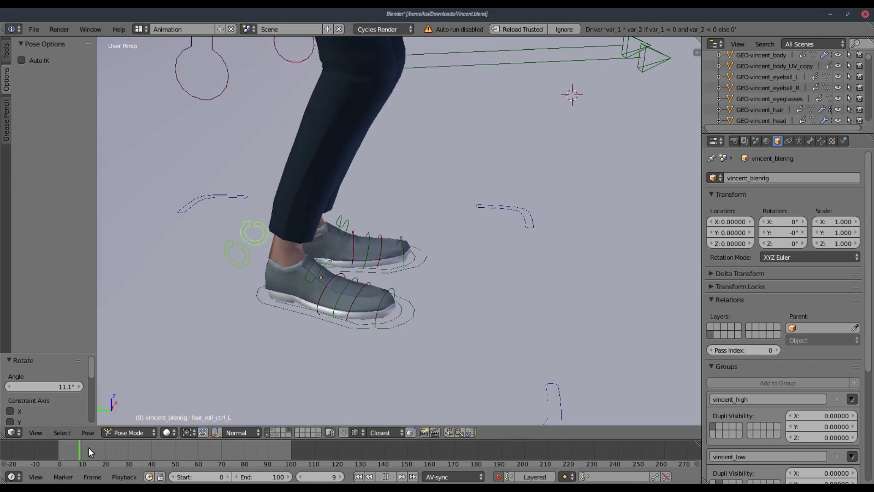
pyautogui.click(90, 451)
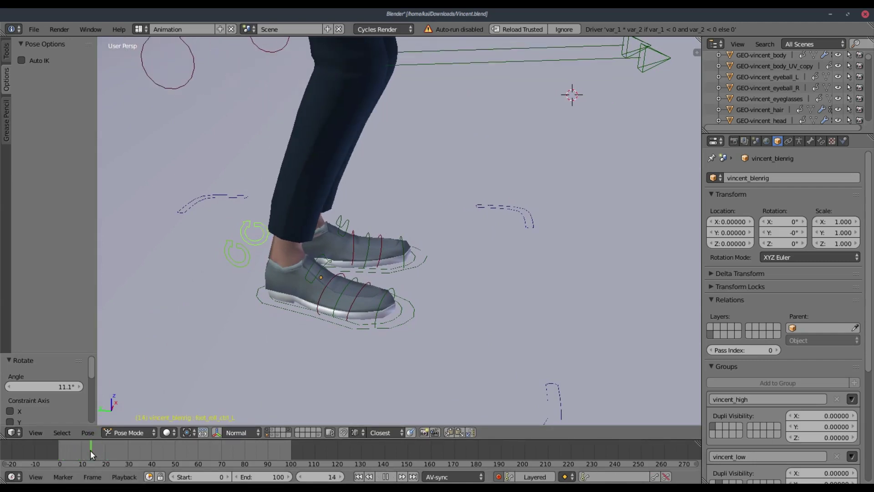
pyautogui.hotkey('alt', 'a')
pyautogui.press('i')
pyautogui.click(374, 184)
# - Key X-axis foot-roll tilts at frame 24 and the next playback stop
pyautogui.click(111, 450)
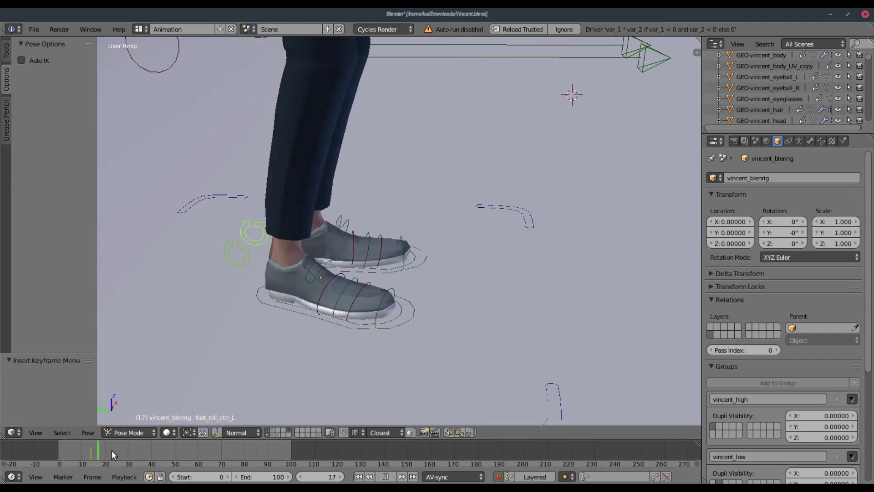
pyautogui.press('r')
pyautogui.press('x')
pyautogui.click(445, 272)
pyautogui.hotkey('alt', 'a')
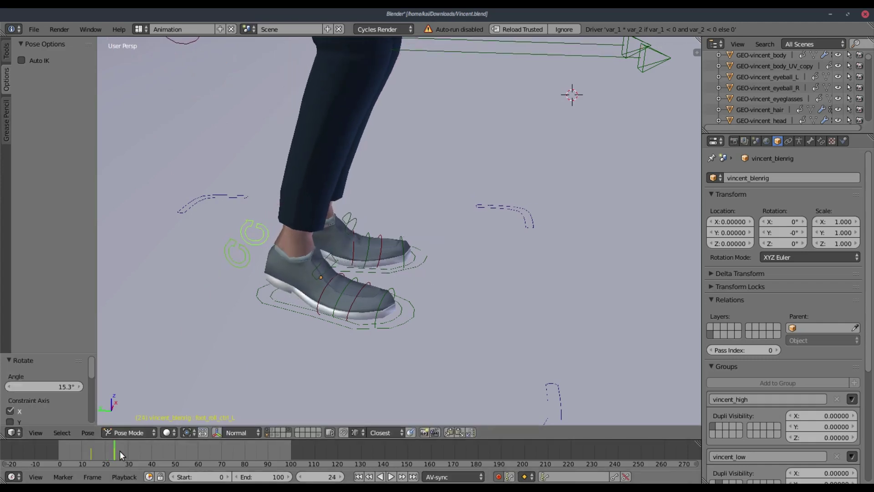
pyautogui.hotkey('alt', 'a')
pyautogui.press('r')
pyautogui.press('x')
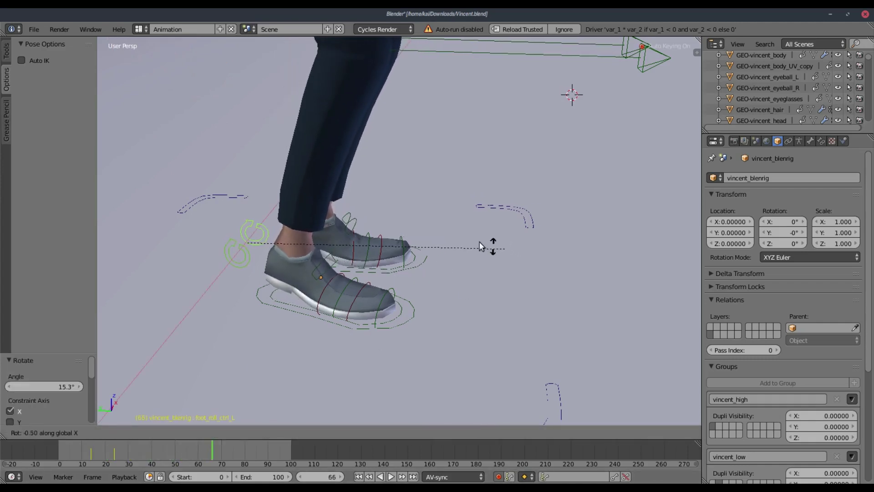
pyautogui.click(421, 233)
# - Key the foot roll at -17.3 degrees on frame 77 and another tilt at frame 87
pyautogui.click(238, 450)
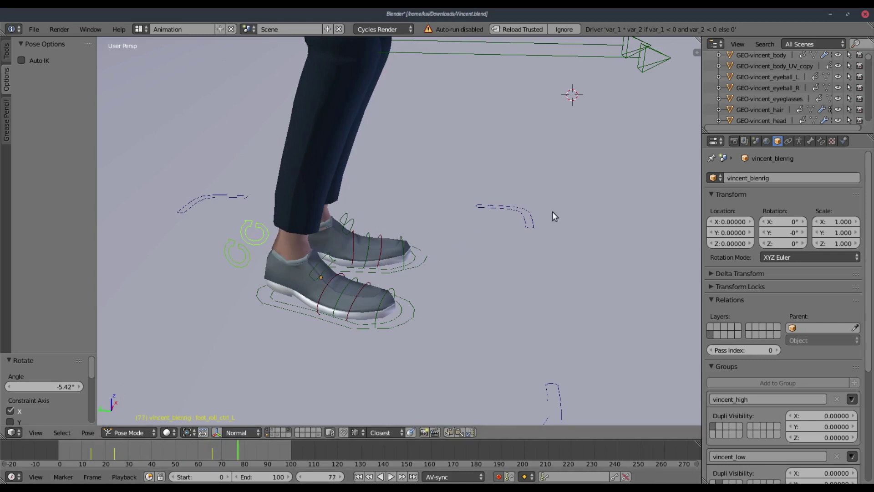
pyautogui.press('r')
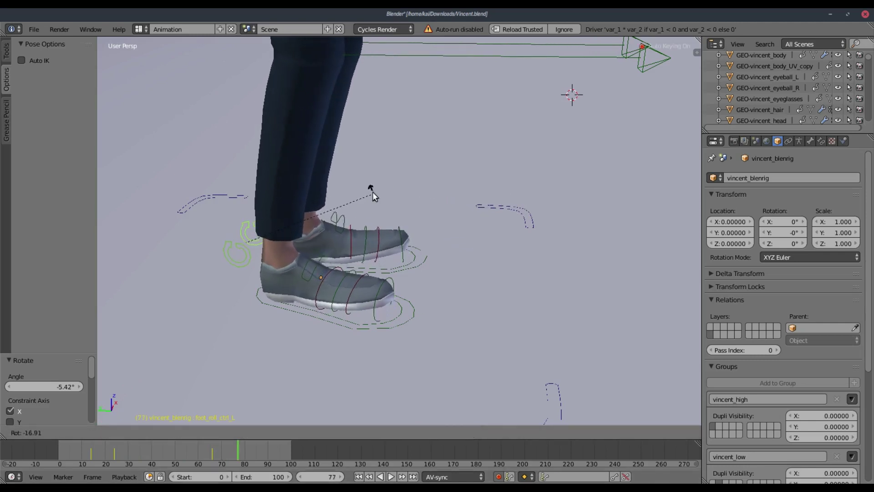
pyautogui.click(373, 192)
pyautogui.hotkey('alt', 'a')
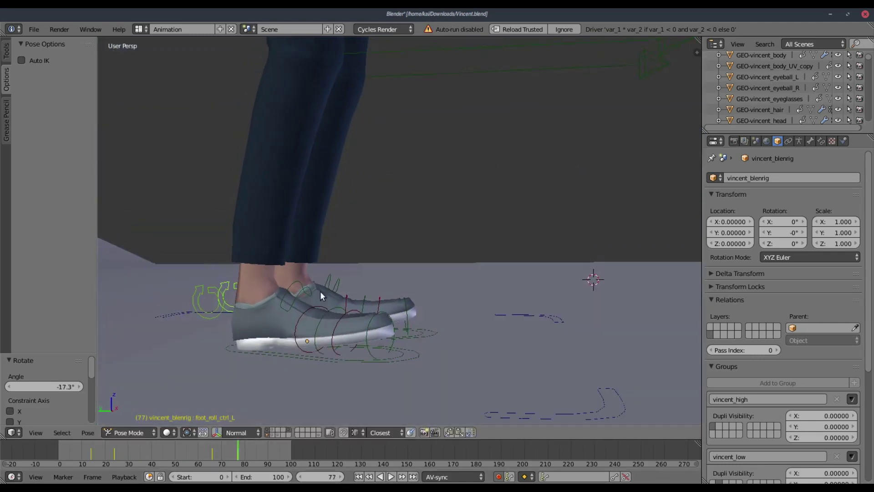
pyautogui.moveTo(213, 447); pyautogui.dragTo(260, 451)
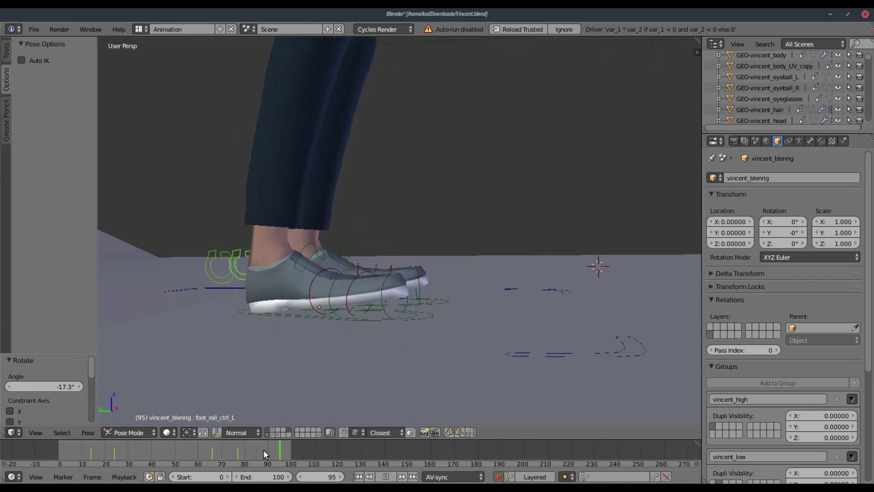
pyautogui.hotkey('alt', 'a')
pyautogui.press('r')
pyautogui.press('x')
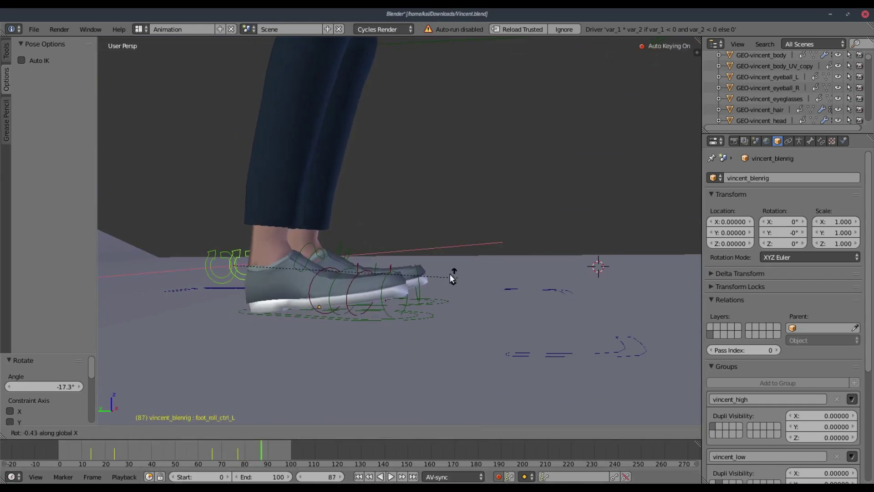
pyautogui.click(448, 274)
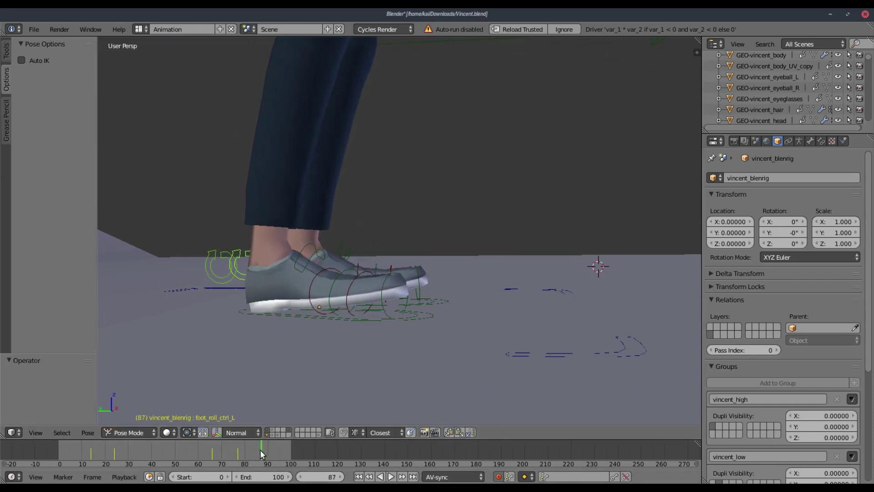
# - Key the final foot-roll tilts around frames 95 to 98
pyautogui.moveTo(254, 447); pyautogui.dragTo(284, 447)
pyautogui.click(258, 447)
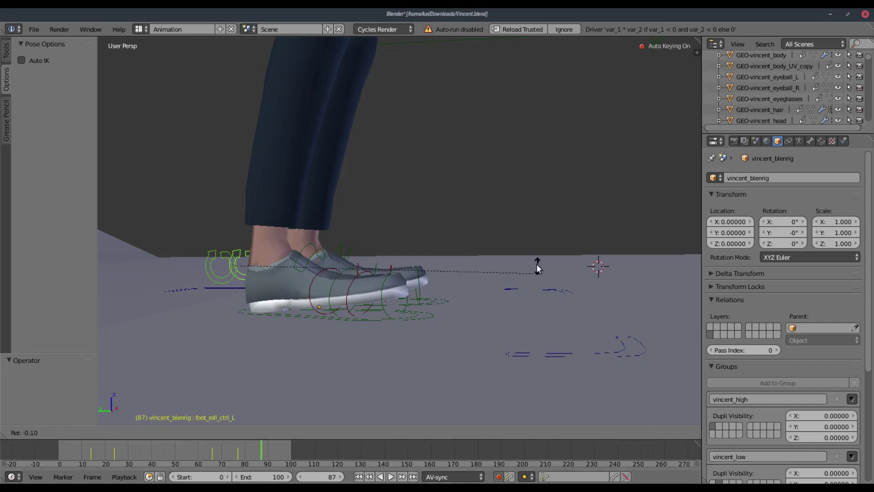
pyautogui.press('r')
pyautogui.press('x')
pyautogui.click(536, 264)
pyautogui.hotkey('alt', 'a')
pyautogui.hotkey('alt', 'a')
pyautogui.press('r')
pyautogui.press('x')
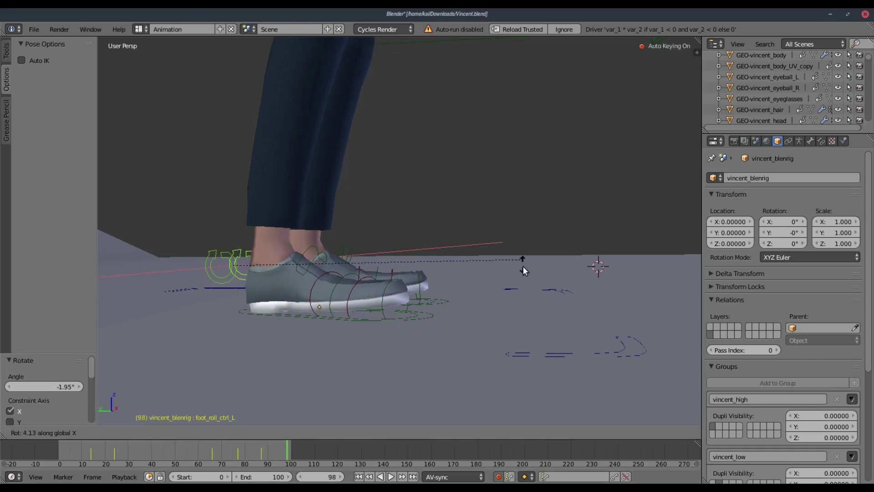
pyautogui.click(523, 287)
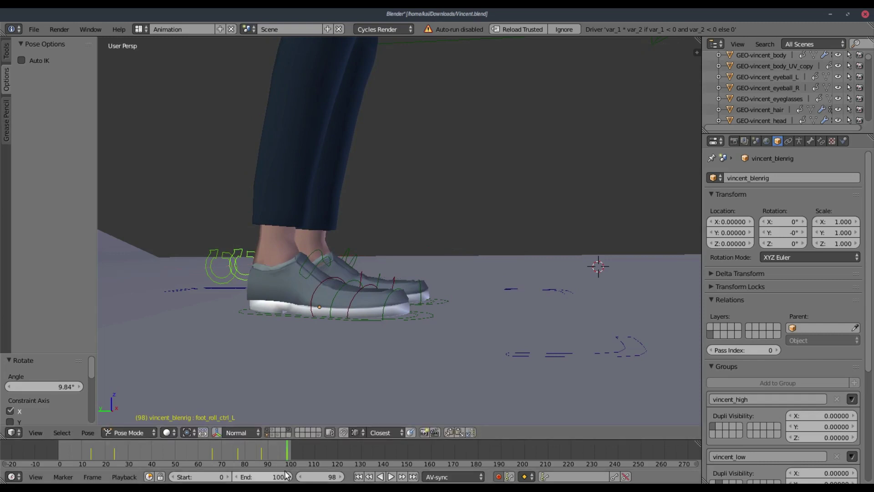
pyautogui.click(359, 476)
pyautogui.click(391, 476)
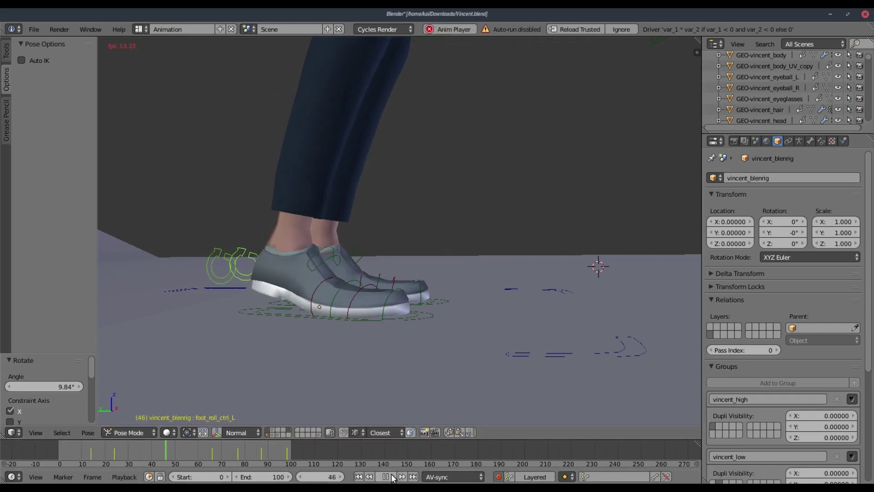
pyautogui.scroll(-4, 427, 277)
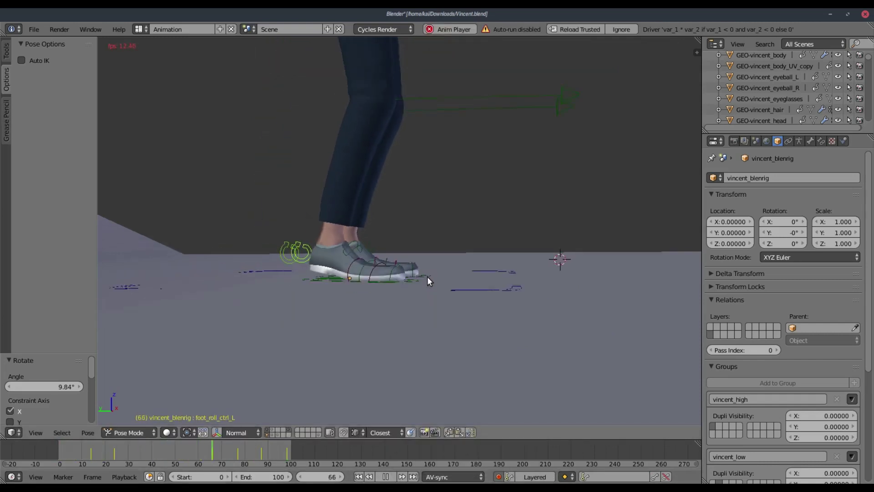
pyautogui.moveTo(427, 276)
pyautogui.mouseDown(button='middle')
pyautogui.moveTo(447, 328)
pyautogui.moveTo(396, 318)
pyautogui.moveTo(420, 343)
pyautogui.moveTo(644, 284)
pyautogui.moveTo(477, 308)
pyautogui.mouseUp(button='middle')
pyautogui.scroll(-3, 448, 321)
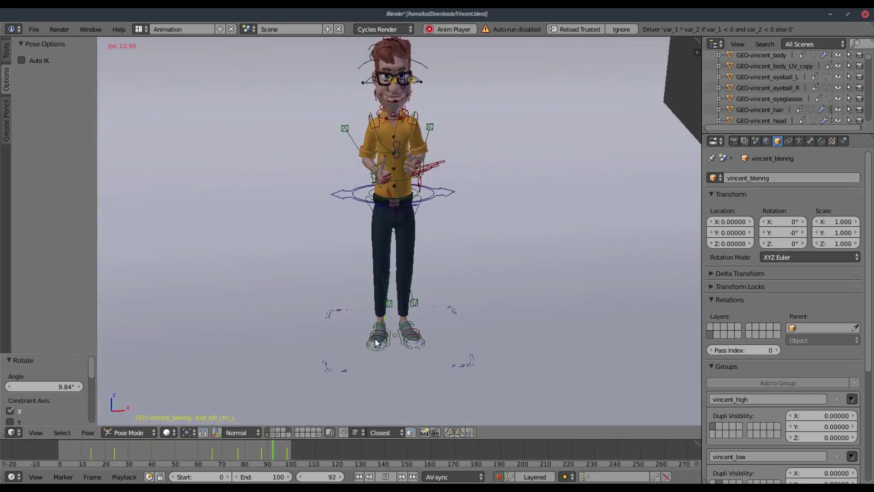
pyautogui.click(385, 477)
pyautogui.scroll(2, 386, 331)
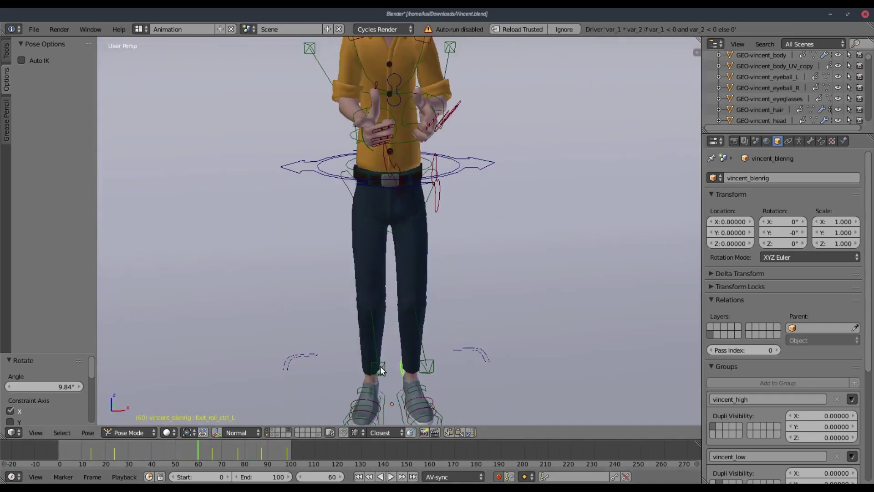
pyautogui.scroll(2, 381, 366)
pyautogui.moveTo(132, 458); pyautogui.dragTo(118, 456)
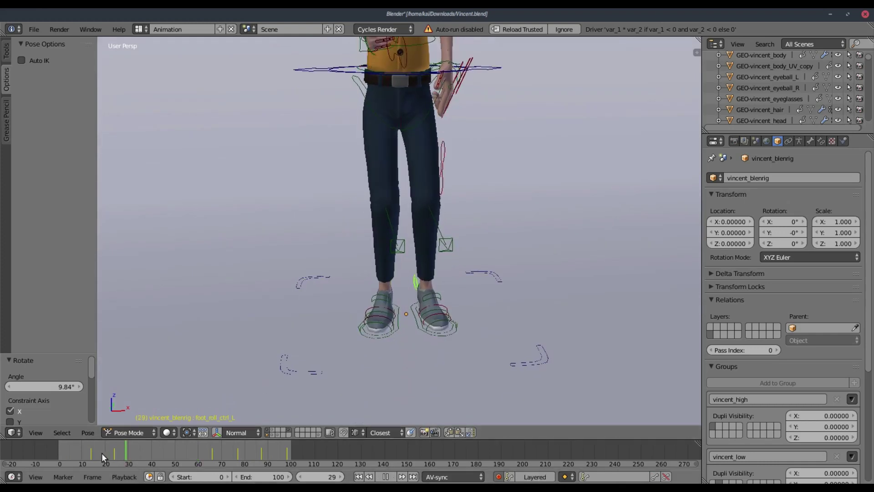
# - At frame 0 move knee_pole_R out left and knee_pole_L out right
pyautogui.rightClick(396, 246)
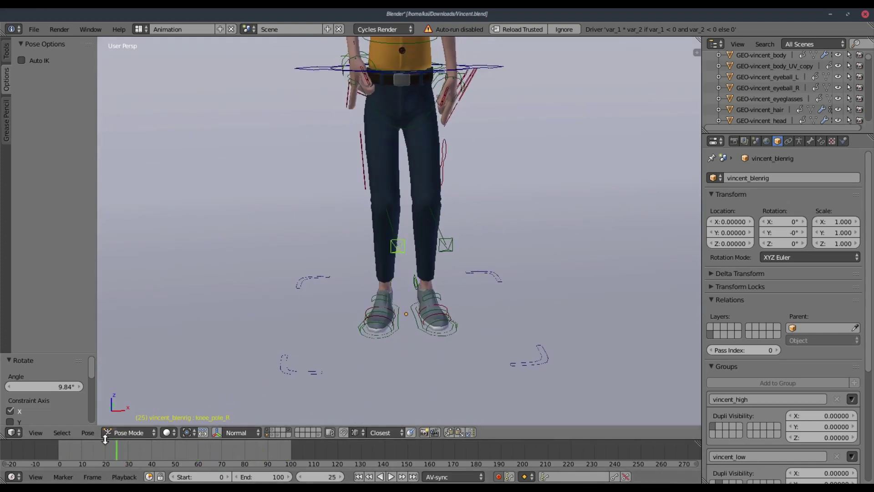
pyautogui.click(60, 450)
pyautogui.press('g')
pyautogui.click(444, 276)
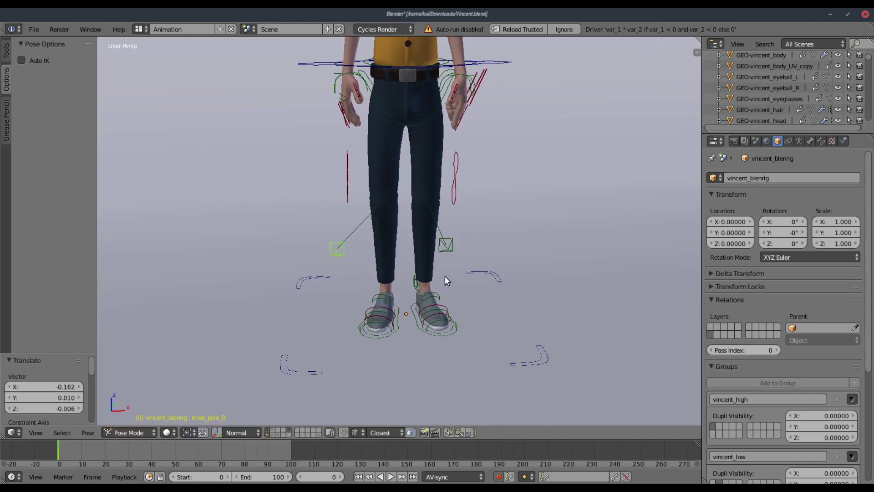
pyautogui.rightClick(446, 244)
pyautogui.press('g')
pyautogui.click(507, 230)
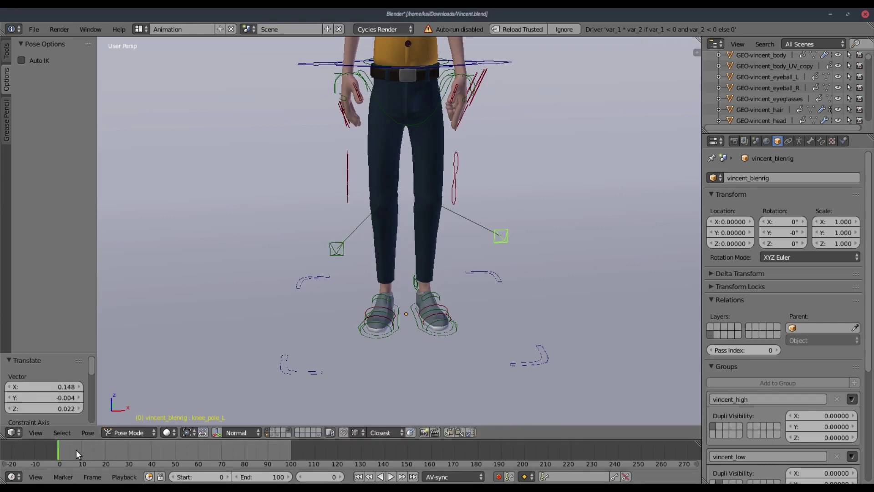
# - Play back from elevated angles, stop at frame 53 and pick master_torso
pyautogui.hotkey('alt', 'a')
pyautogui.moveTo(371, 350)
pyautogui.mouseDown(button='middle')
pyautogui.moveTo(447, 206)
pyautogui.moveTo(361, 291)
pyautogui.mouseUp(button='middle')
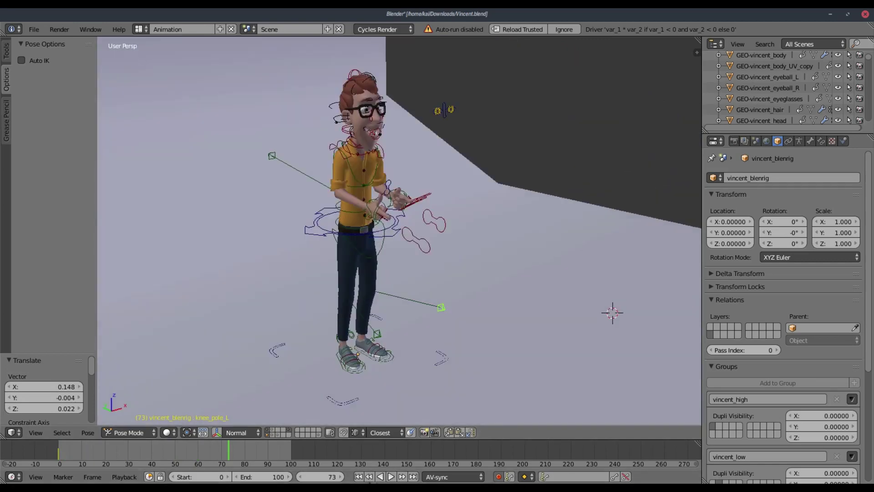
pyautogui.hotkey('shift', 'Left')
pyautogui.hotkey('alt', 'a')
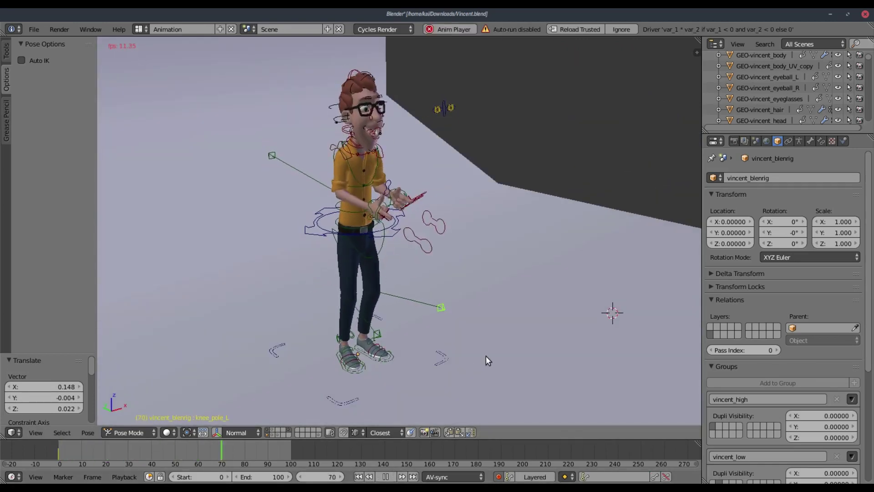
pyautogui.moveTo(469, 370); pyautogui.dragTo(484, 360, button='middle')
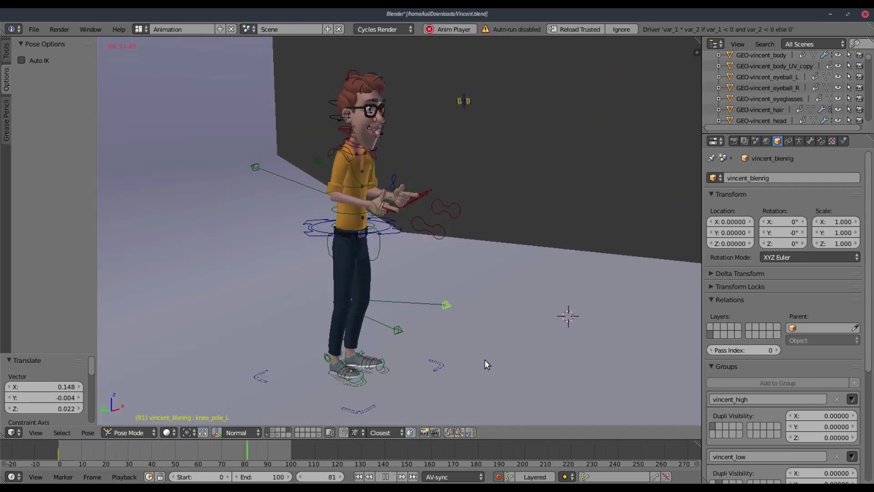
pyautogui.click(386, 476)
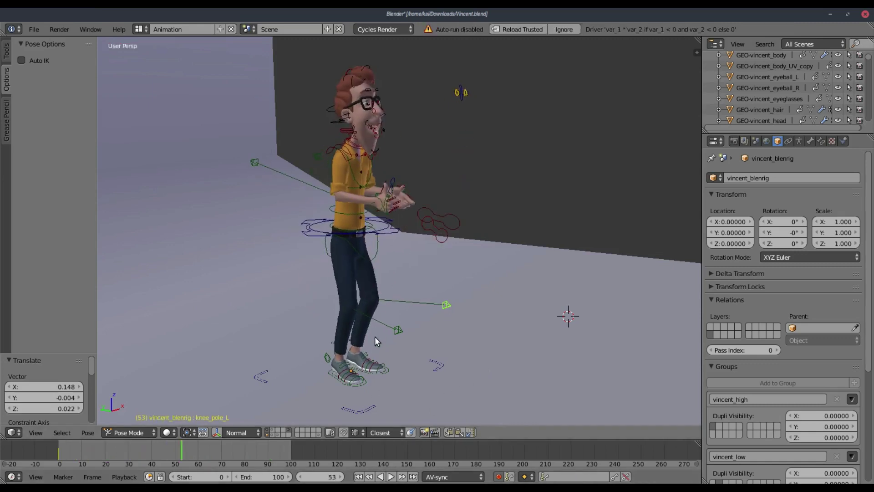
pyautogui.rightClick(388, 215)
pyautogui.scroll(4, 341, 407)
# - Scrub to about frame 15-17 and key master_torso raised along Z
pyautogui.moveTo(364, 323); pyautogui.dragTo(193, 422, button='middle')
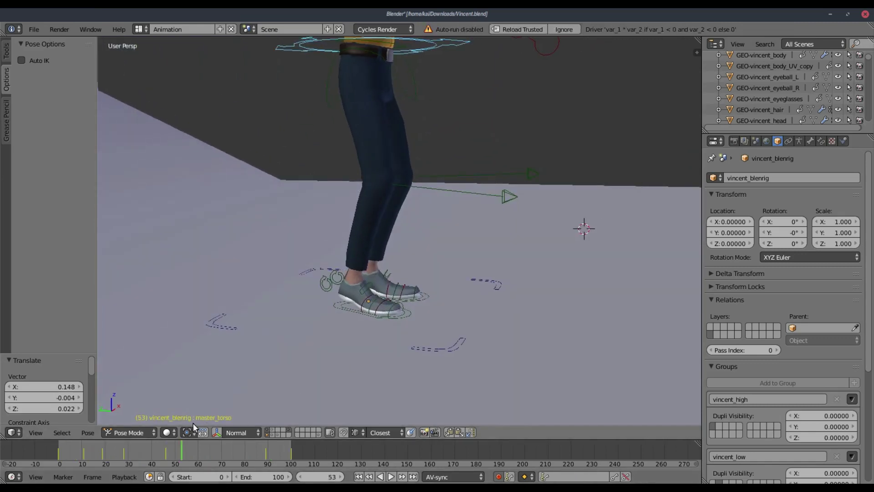
pyautogui.hotkey('shift', 'alt', 'a')
pyautogui.moveTo(90, 463); pyautogui.dragTo(93, 463)
pyautogui.hotkey('alt', 'a')
pyautogui.press('g')
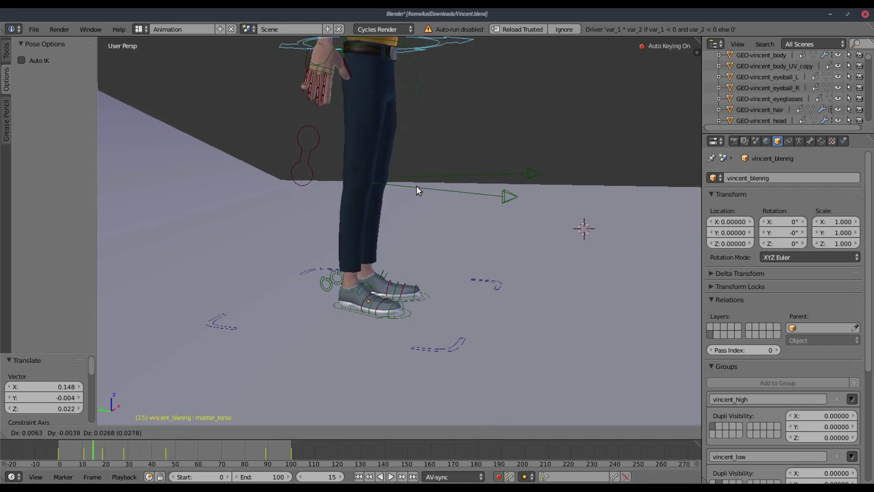
pyautogui.click(131, 414)
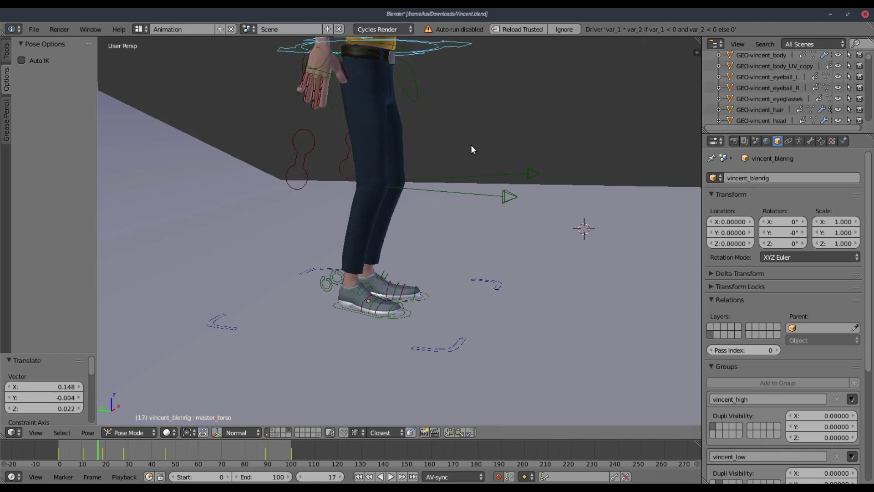
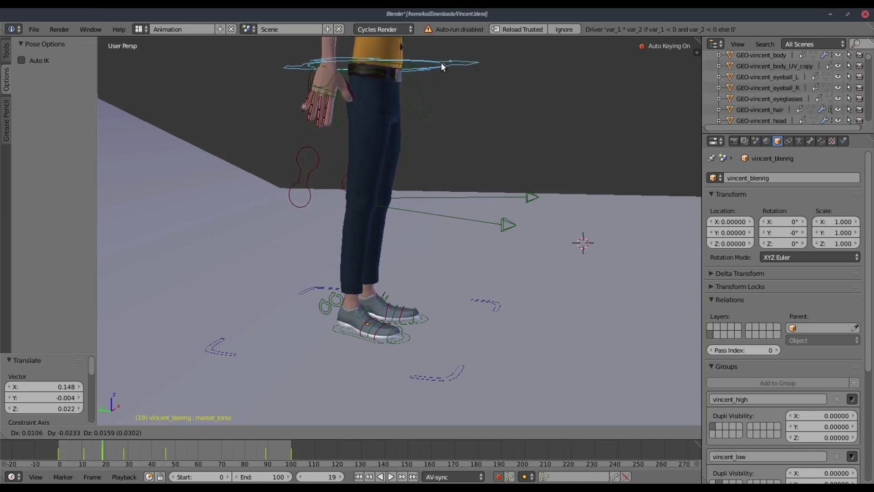
# - Nudge master_torso at frames 67 and 62 with Auto Keying, reviewing the bob in playback
pyautogui.click(432, 80)
pyautogui.click(69, 465)
pyautogui.hotkey('alt', 'a')
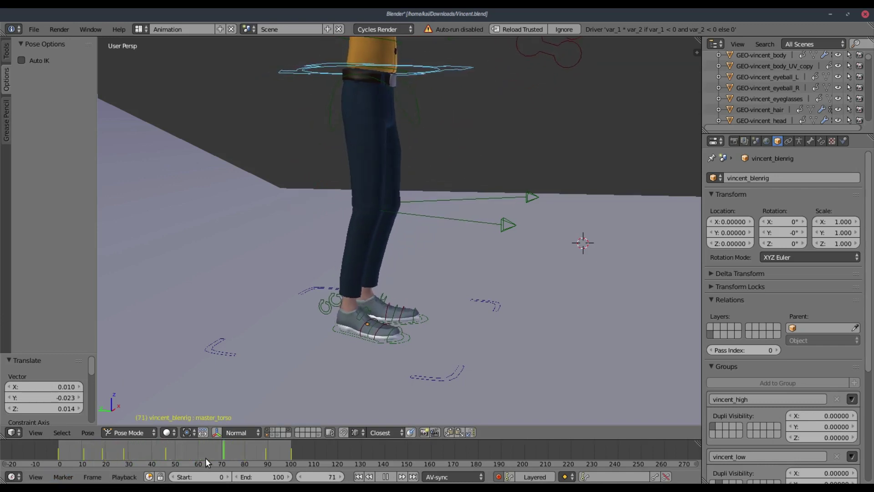
pyautogui.moveTo(205, 457); pyautogui.dragTo(214, 464)
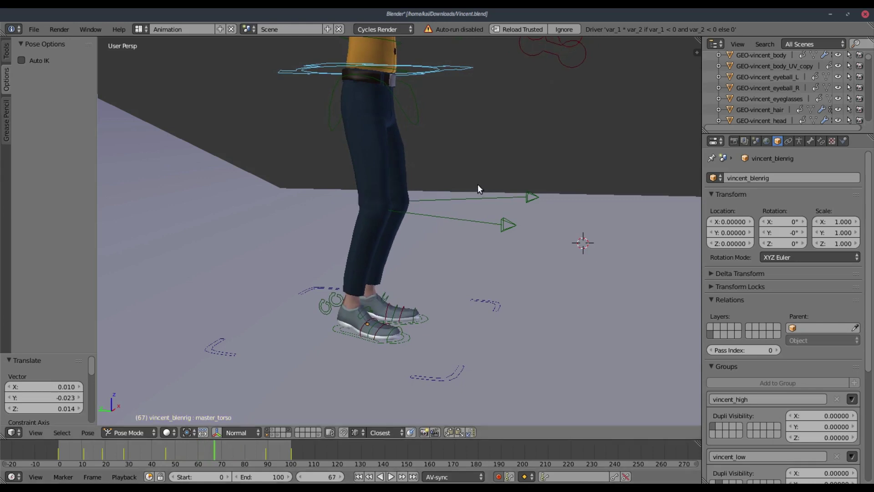
pyautogui.press('g')
pyautogui.click(475, 196)
pyautogui.click(204, 458)
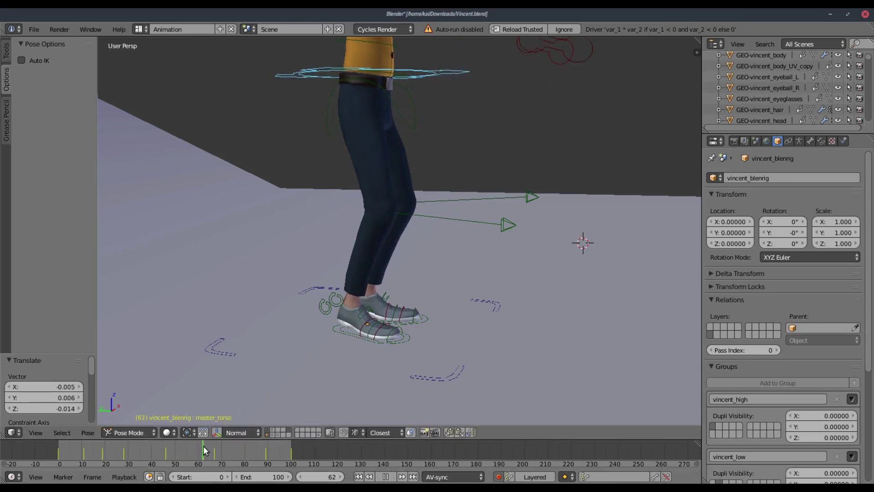
pyautogui.press('g')
pyautogui.click(417, 218)
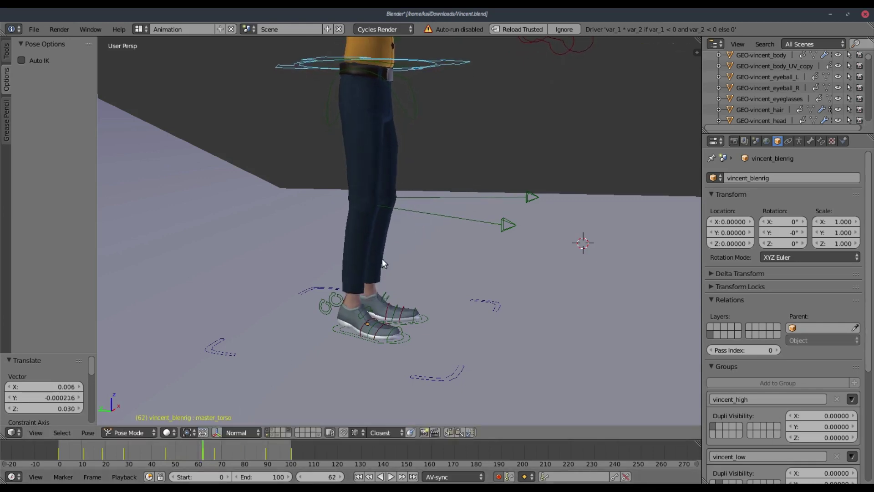
# - Key further small torso offsets at frames 73 and 84, playing back between them
pyautogui.hotkey('alt', 'a')
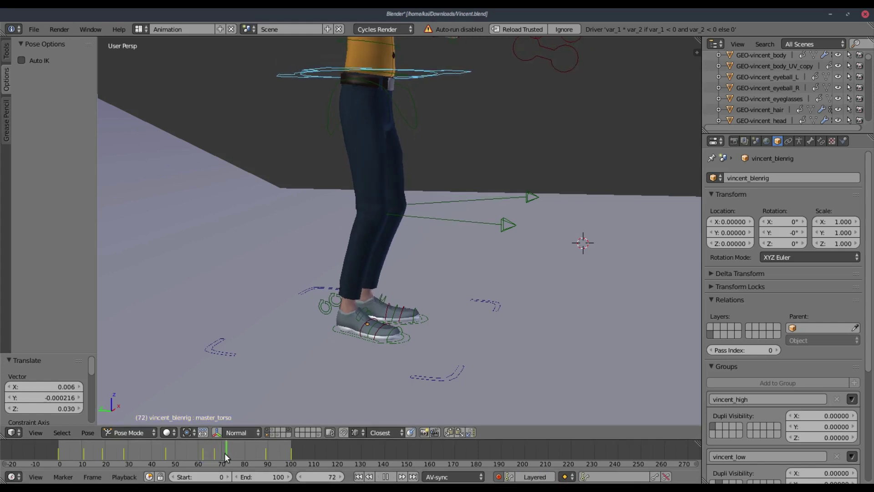
pyautogui.hotkey('alt', 'a')
pyautogui.press('g')
pyautogui.click(473, 308)
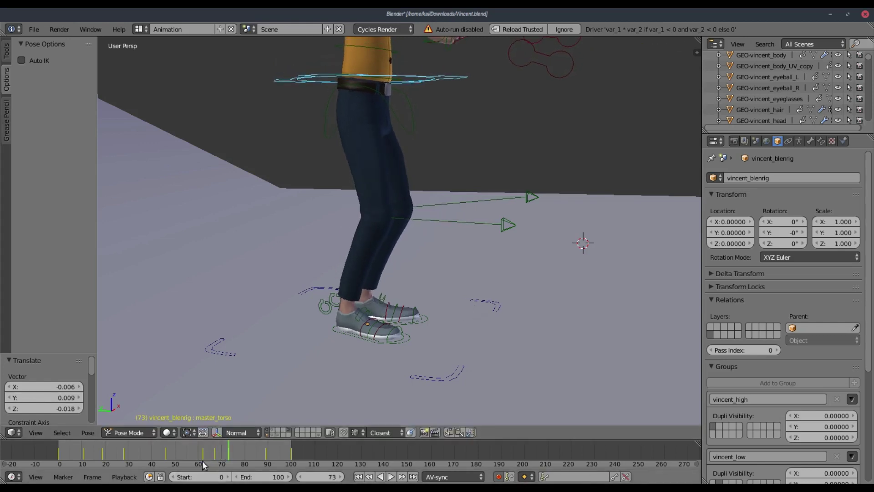
pyautogui.hotkey('alt', 'a')
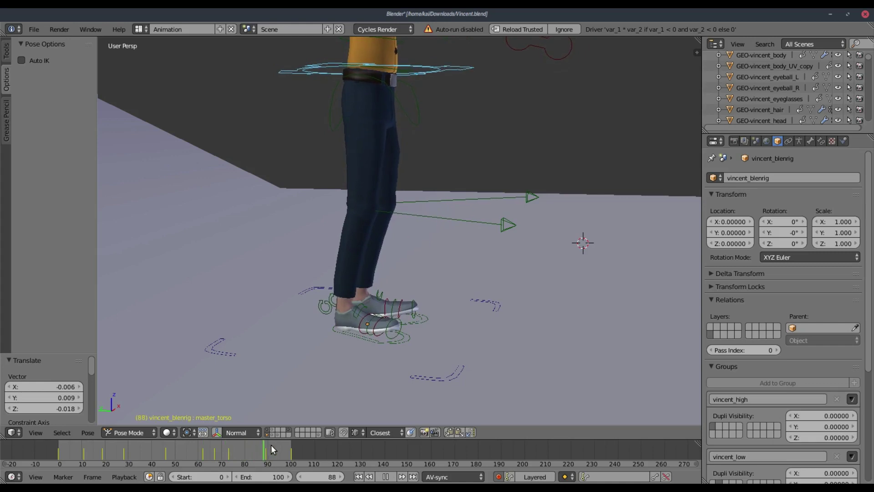
pyautogui.hotkey('alt', 'a')
pyautogui.press('g')
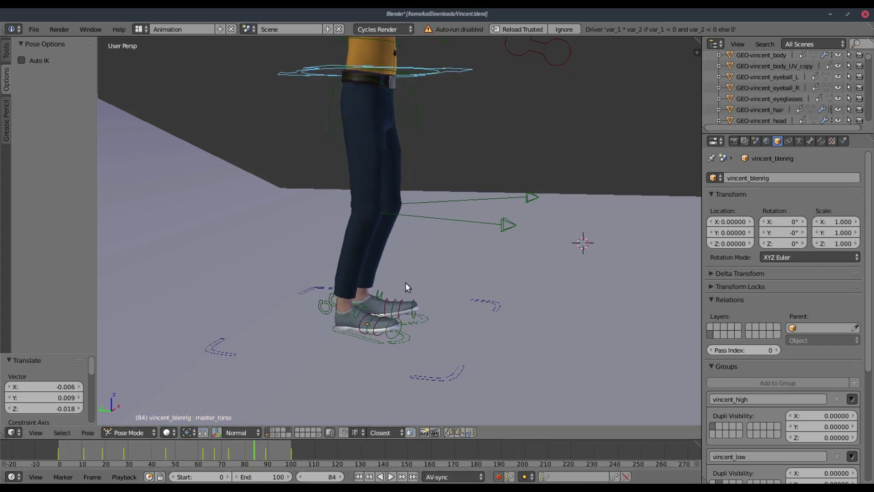
pyautogui.click(406, 281)
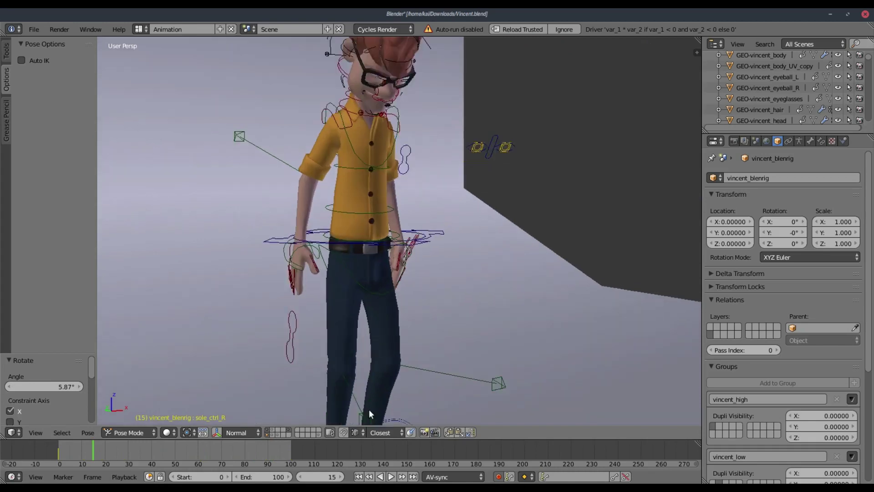
pyautogui.keyDown('shift'); pyautogui.moveTo(369, 409); pyautogui.dragTo(463, 318, button='middle'); pyautogui.keyUp('shift')
pyautogui.scroll(2, 464, 320)
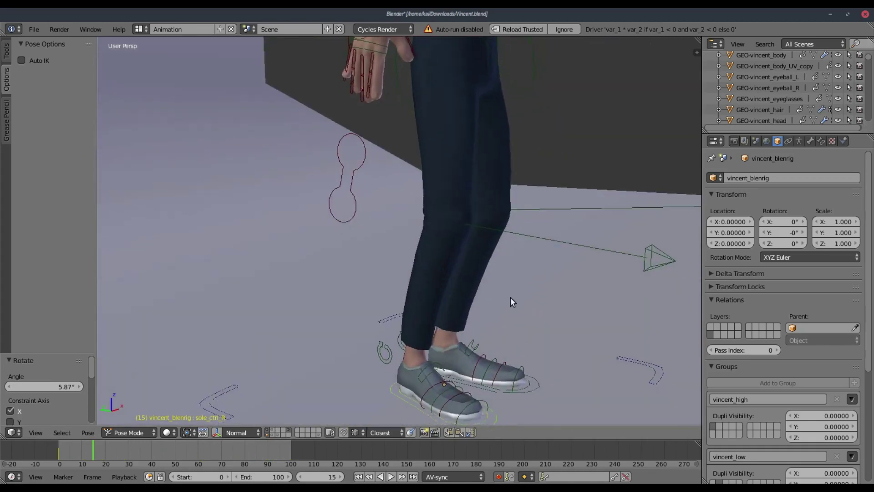
pyautogui.scroll(2, 509, 297)
pyautogui.scroll(2, 457, 337)
# - Insert a Rotation keyframe on sole_ctrl_R at frame 19 as the foot's rest pose
pyautogui.hotkey('alt', 'a')
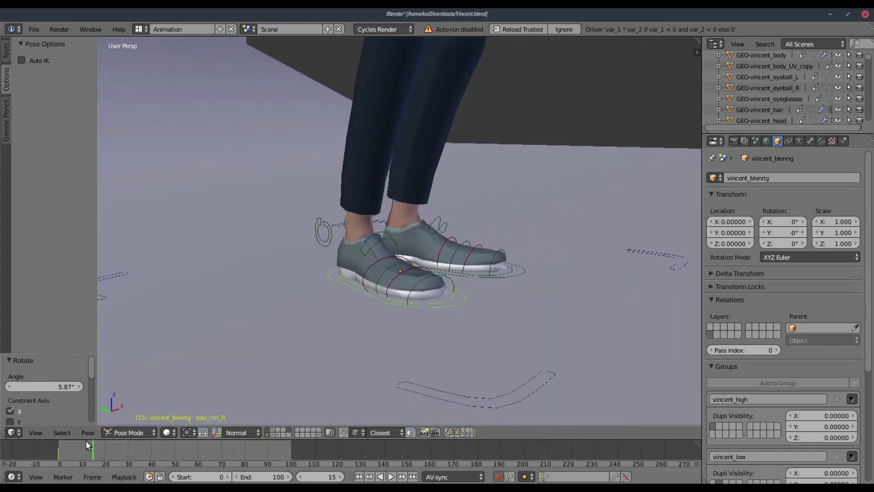
pyautogui.moveTo(94, 462)
pyautogui.mouseDown()
pyautogui.moveTo(60, 459)
pyautogui.moveTo(96, 459)
pyautogui.mouseUp()
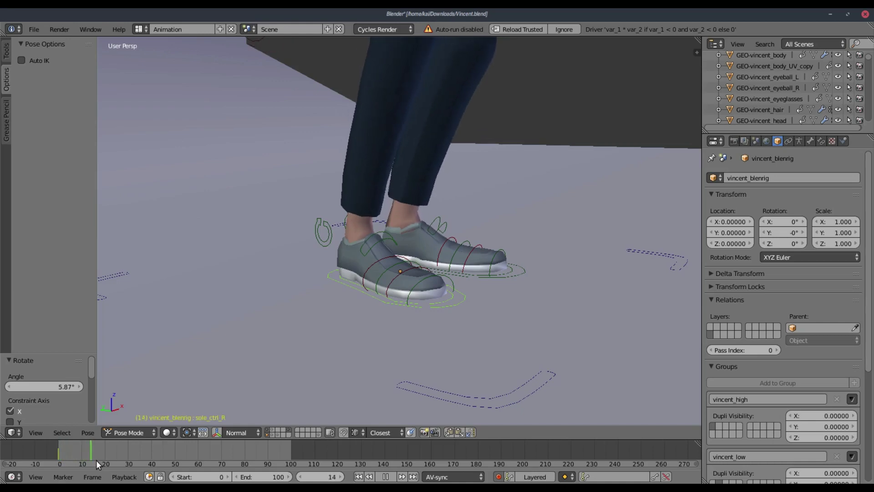
pyautogui.hotkey('alt', 'a')
pyautogui.press('i')
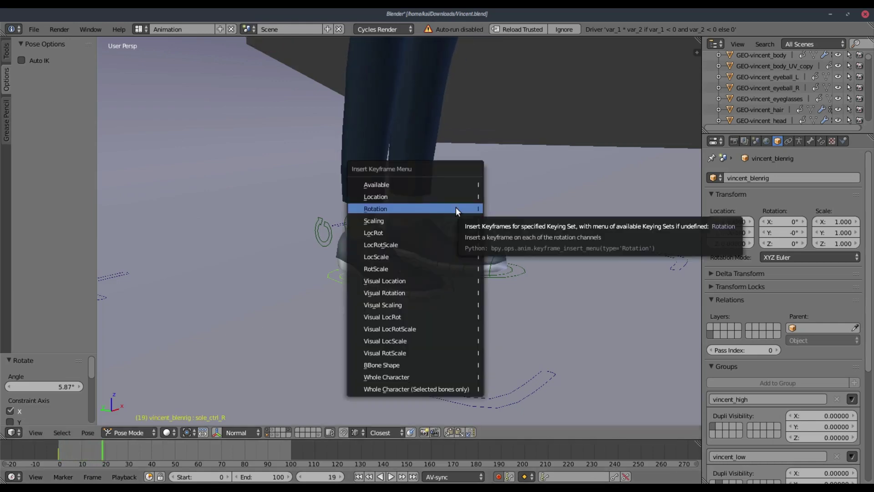
pyautogui.click(453, 197)
# - At frame 29, lift the right foot controller and give it a slight Z-axis twist
pyautogui.moveTo(104, 443); pyautogui.dragTo(126, 444)
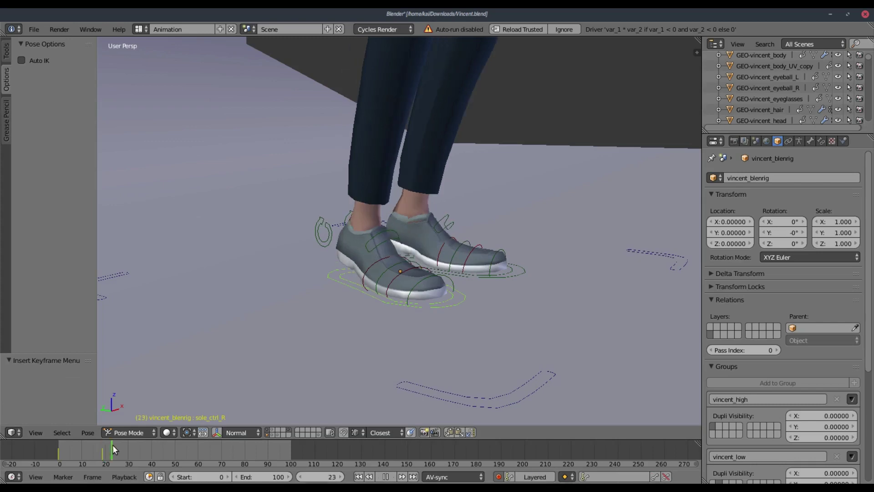
pyautogui.press('g')
pyautogui.click(478, 281)
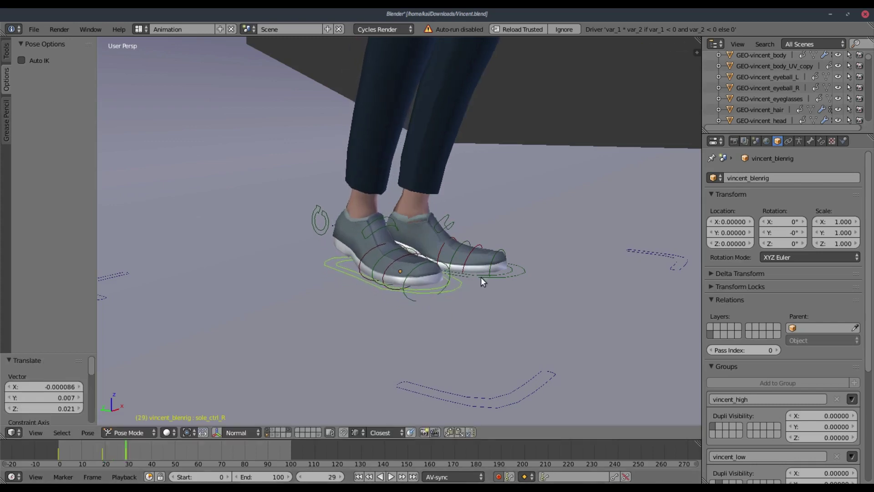
pyautogui.moveTo(481, 277); pyautogui.dragTo(592, 254, button='middle')
pyautogui.press('r')
pyautogui.press('z')
pyautogui.click(556, 260)
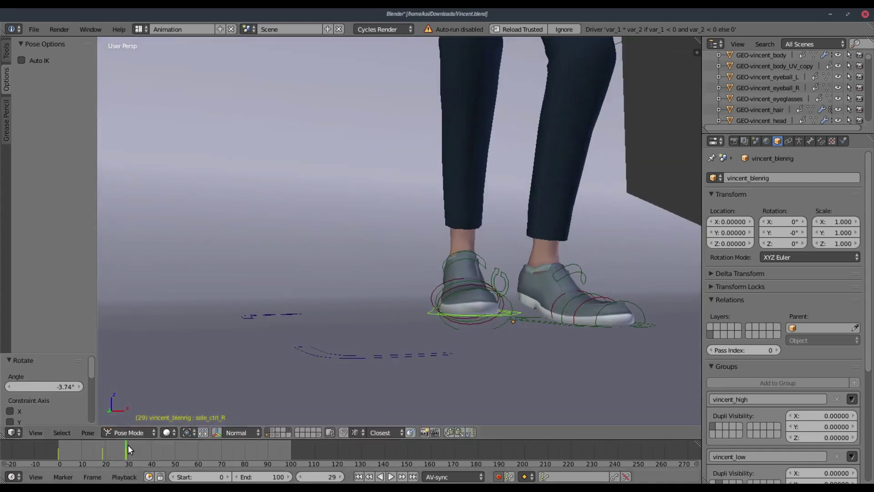
# - At frame 41, move the foot again and twist it about 12 degrees around Z
pyautogui.hotkey('alt', 'a')
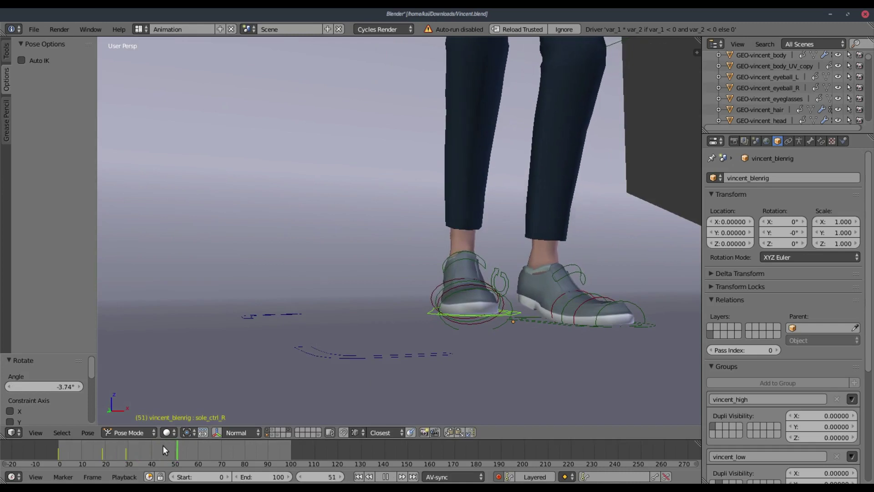
pyautogui.hotkey('alt', 'a')
pyautogui.click(154, 448)
pyautogui.press('g')
pyautogui.click(551, 303)
pyautogui.moveTo(550, 303); pyautogui.dragTo(547, 290, button='middle')
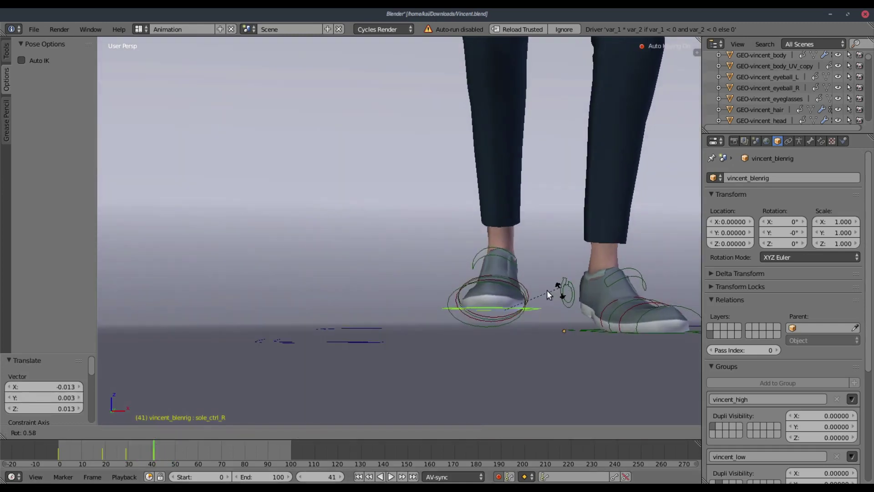
pyautogui.press('r')
pyautogui.press('z')
pyautogui.click(536, 290)
# - At frame 51, lower the foot along global Z, then return to the animation start
pyautogui.hotkey('alt', 'a')
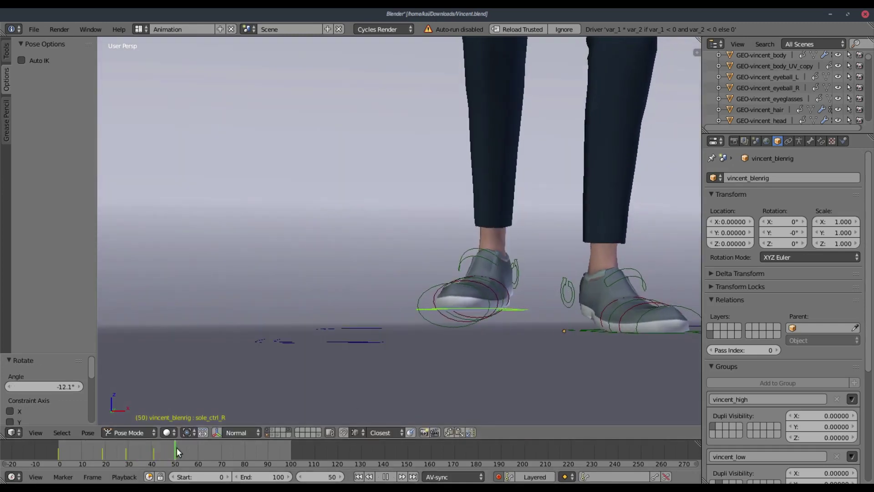
pyautogui.hotkey('alt', 'a')
pyautogui.press('g')
pyautogui.press('z')
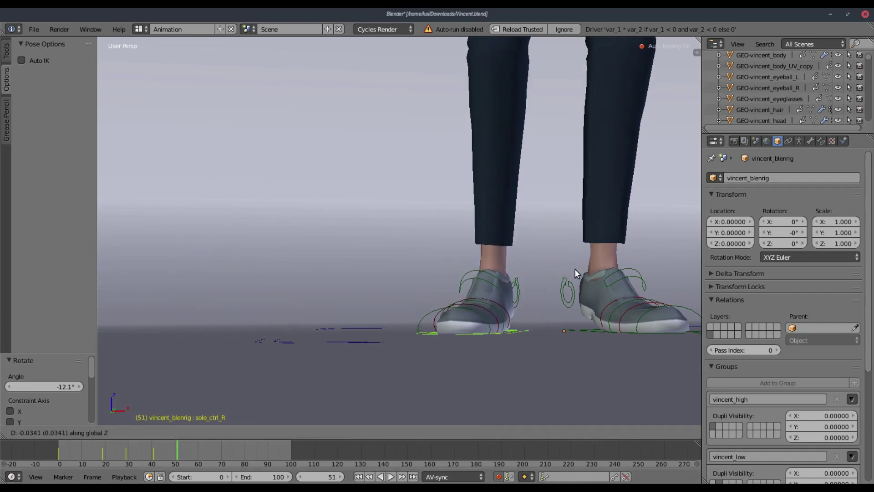
pyautogui.click(574, 268)
pyautogui.moveTo(478, 290)
pyautogui.mouseDown(button='middle')
pyautogui.moveTo(477, 335)
pyautogui.moveTo(575, 353)
pyautogui.moveTo(384, 299)
pyautogui.moveTo(355, 478)
pyautogui.mouseUp(button='middle')
pyautogui.click(358, 477)
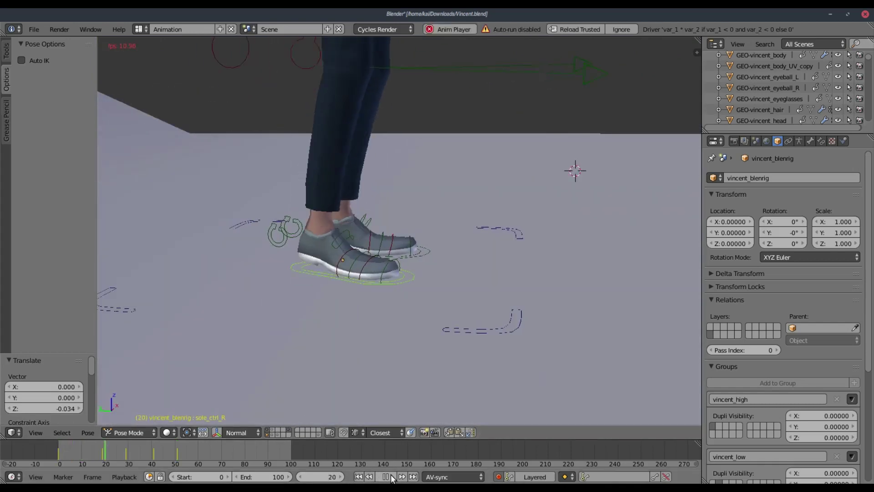
# - Roll the right foot about the X axis at frames 77 and 87, the second roll smaller
pyautogui.moveTo(437, 311); pyautogui.dragTo(439, 328, button='middle')
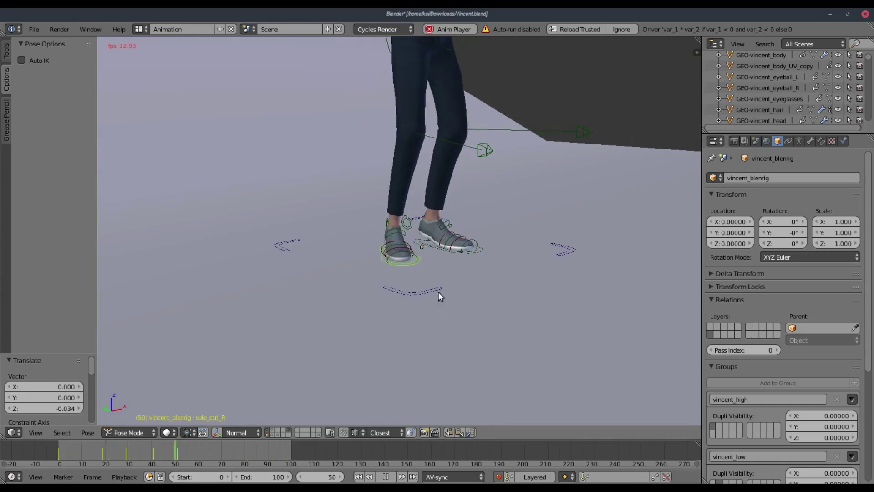
pyautogui.moveTo(437, 291)
pyautogui.mouseDown(button='middle')
pyautogui.moveTo(440, 323)
pyautogui.moveTo(462, 331)
pyautogui.moveTo(532, 300)
pyautogui.moveTo(566, 297)
pyautogui.mouseUp(button='middle')
pyautogui.hotkey('alt', 'a')
pyautogui.press('r')
pyautogui.press('x')
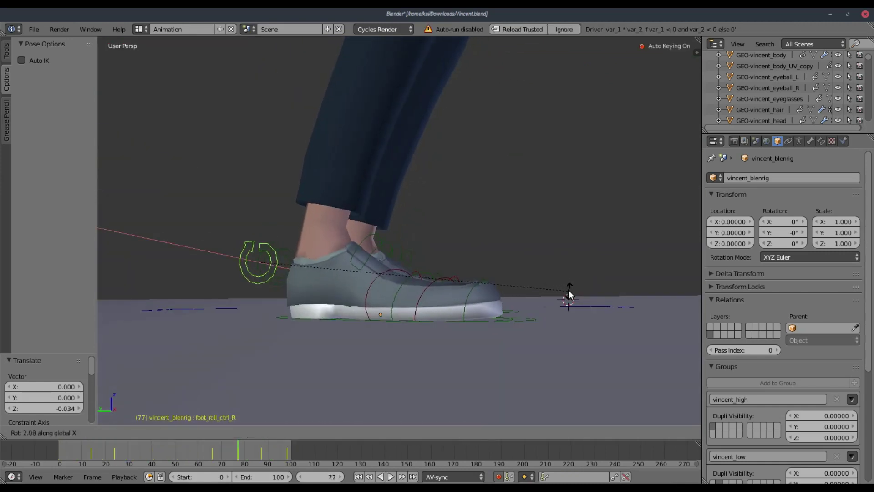
pyautogui.click(568, 295)
pyautogui.moveTo(240, 448); pyautogui.dragTo(262, 446)
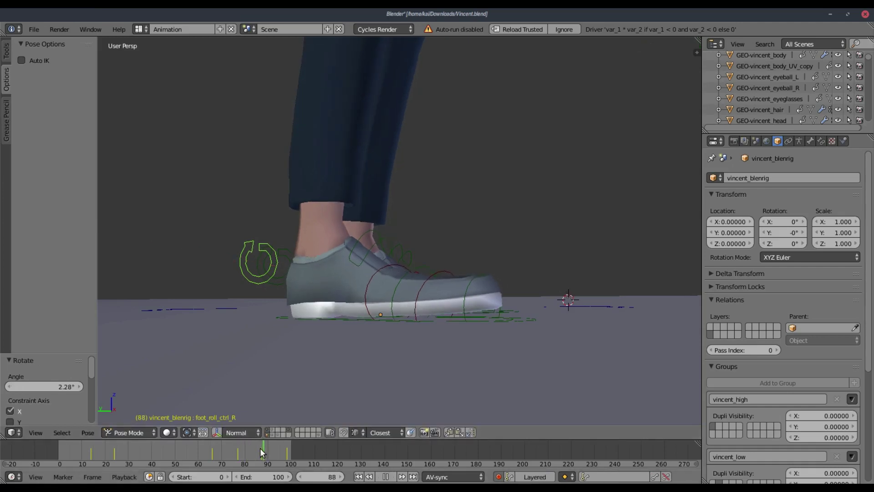
pyautogui.press('r')
pyautogui.press('x')
pyautogui.click(468, 327)
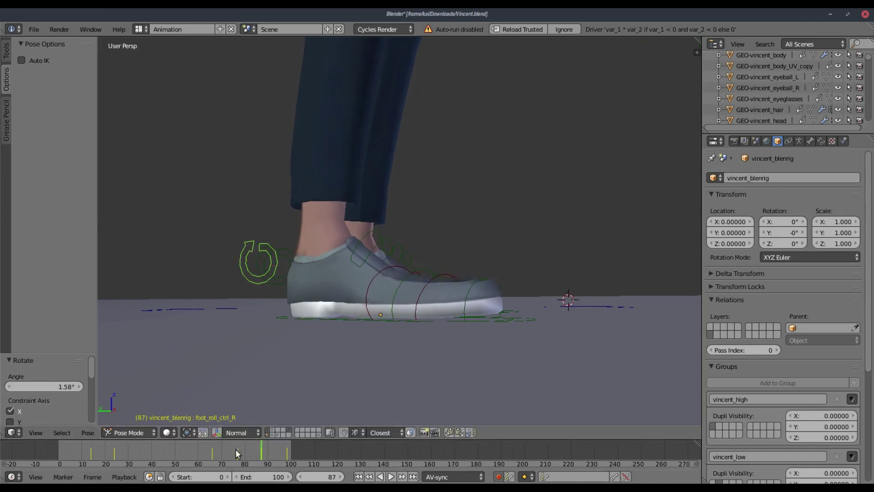
# - Play back the foot lift and roll, then scrub back to an earlier frame
pyautogui.moveTo(235, 449); pyautogui.dragTo(279, 449)
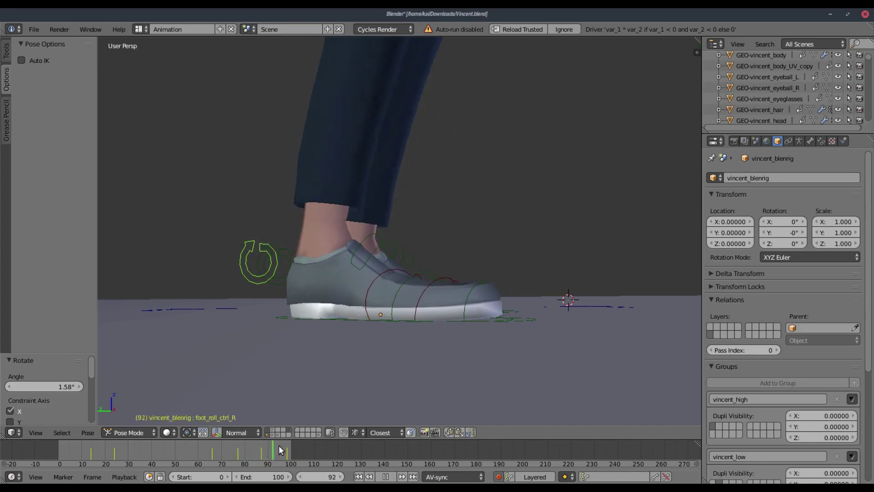
pyautogui.scroll(-3, 399, 384)
pyautogui.moveTo(399, 384); pyautogui.dragTo(464, 348, button='middle')
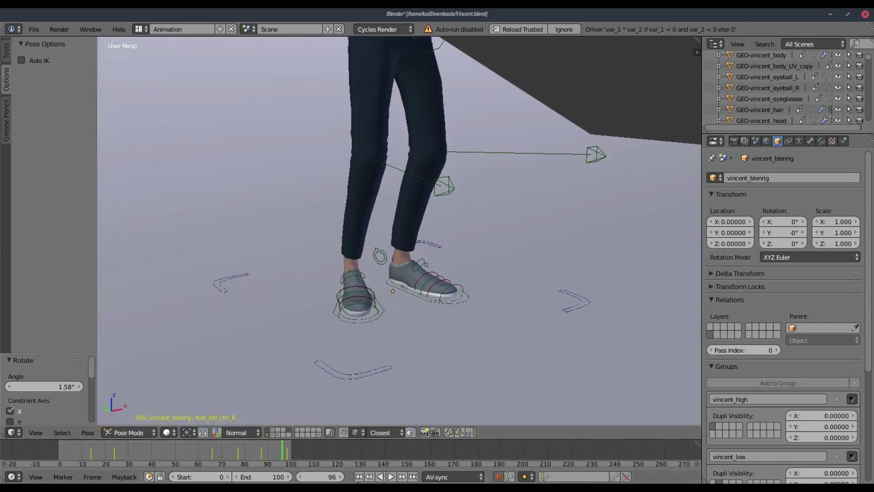
pyautogui.click(380, 477)
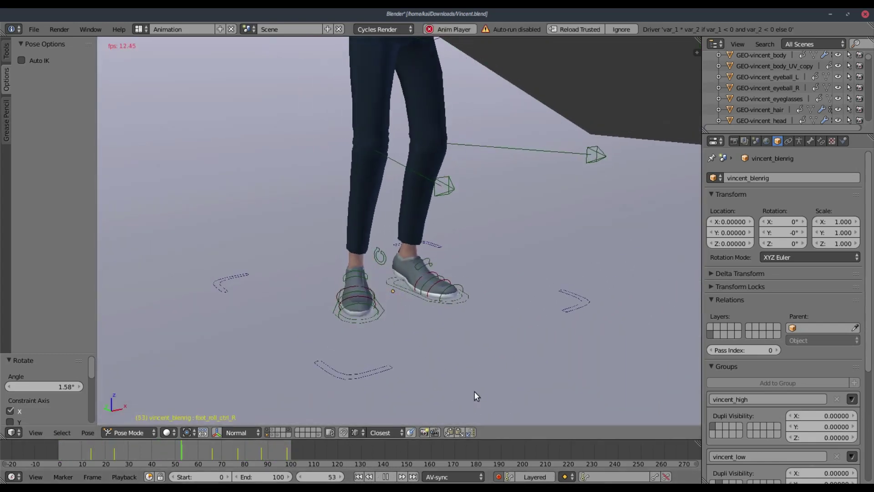
pyautogui.click(386, 477)
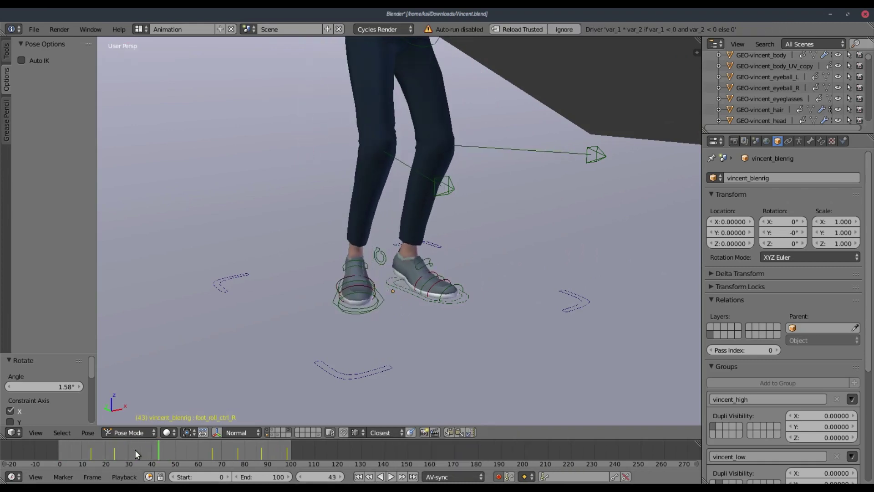
pyautogui.moveTo(96, 465)
pyautogui.mouseDown()
pyautogui.moveTo(115, 447)
pyautogui.moveTo(78, 447)
pyautogui.moveTo(86, 451)
pyautogui.mouseUp()
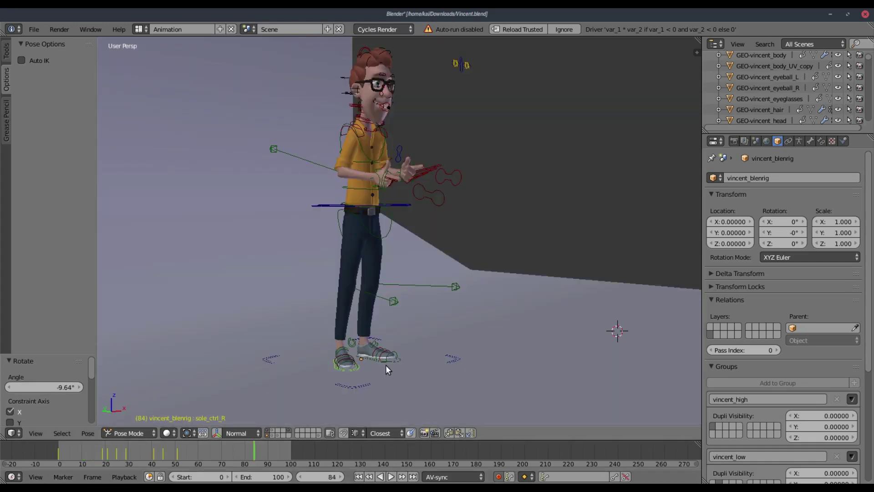
# - Review the current motion, then key a pelvis offset at frame 9 with auto-keying
pyautogui.moveTo(393, 321); pyautogui.dragTo(388, 404, button='middle')
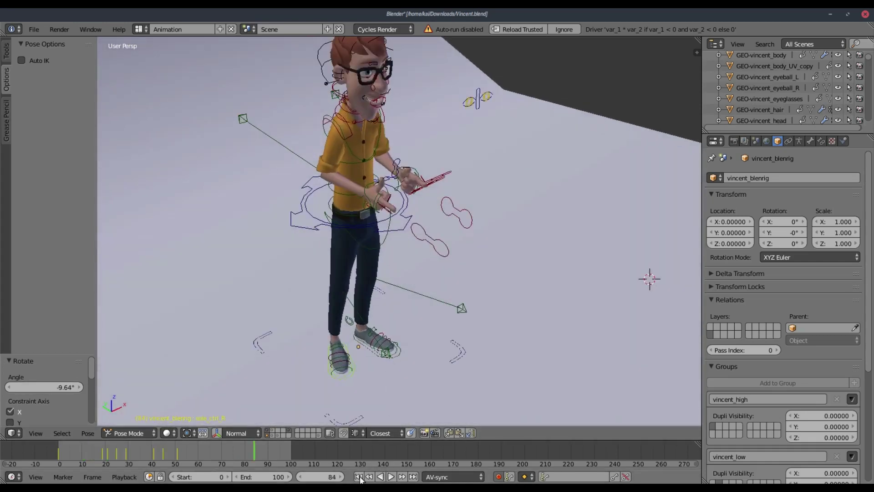
pyautogui.click(380, 476)
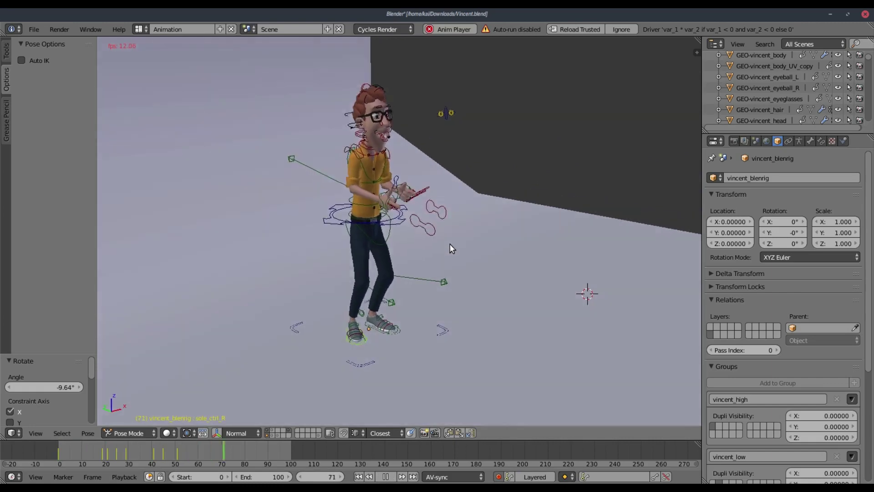
pyautogui.scroll(2, 434, 248)
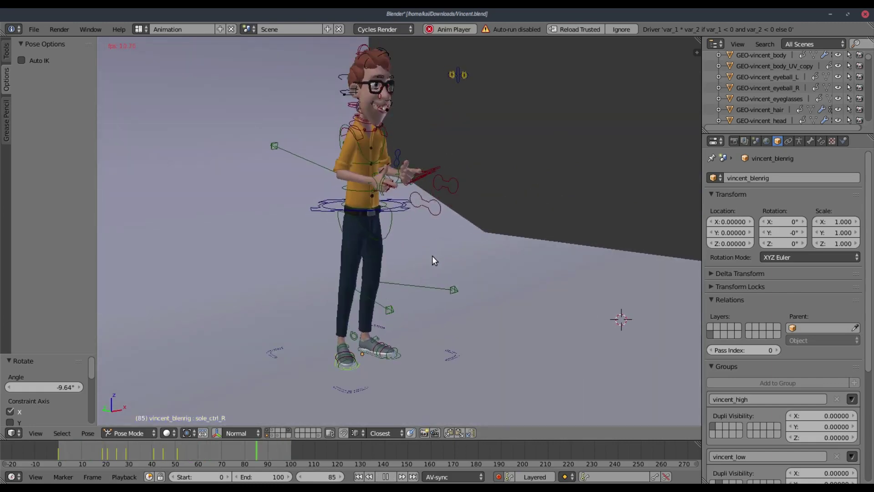
pyautogui.press('space')
pyautogui.scroll(2, 397, 244)
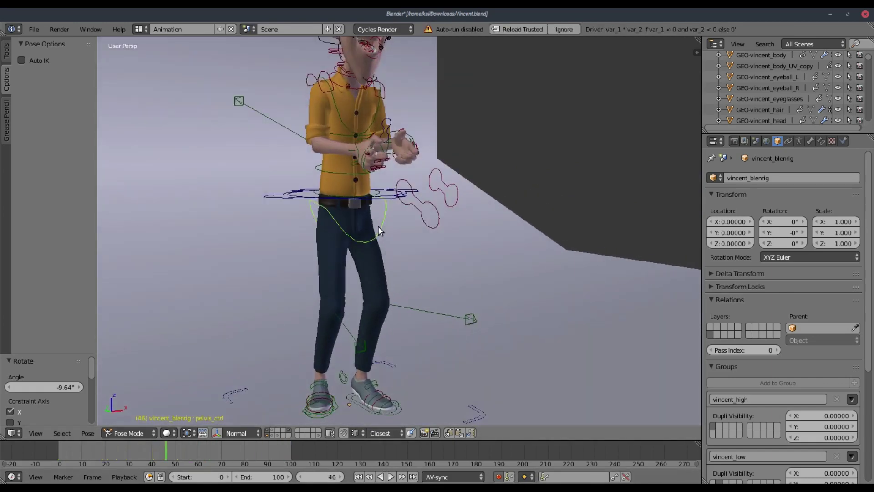
pyautogui.press('space')
pyautogui.click(95, 449)
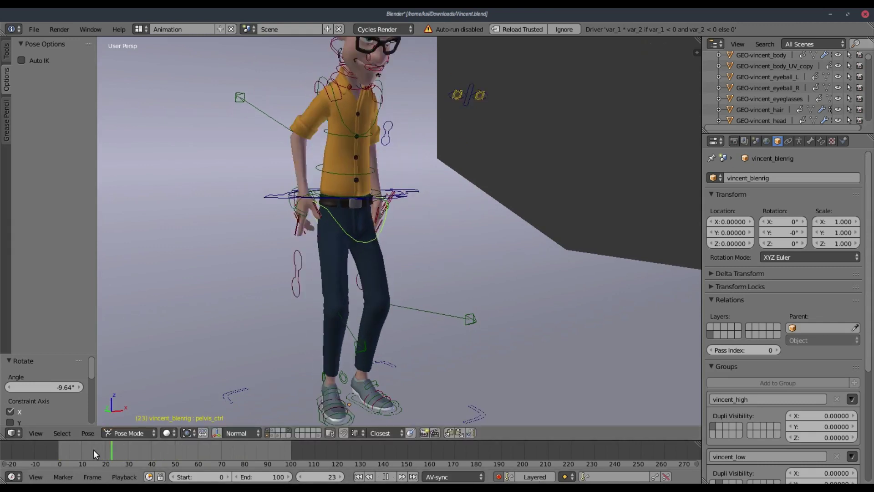
pyautogui.moveTo(113, 450); pyautogui.dragTo(91, 451)
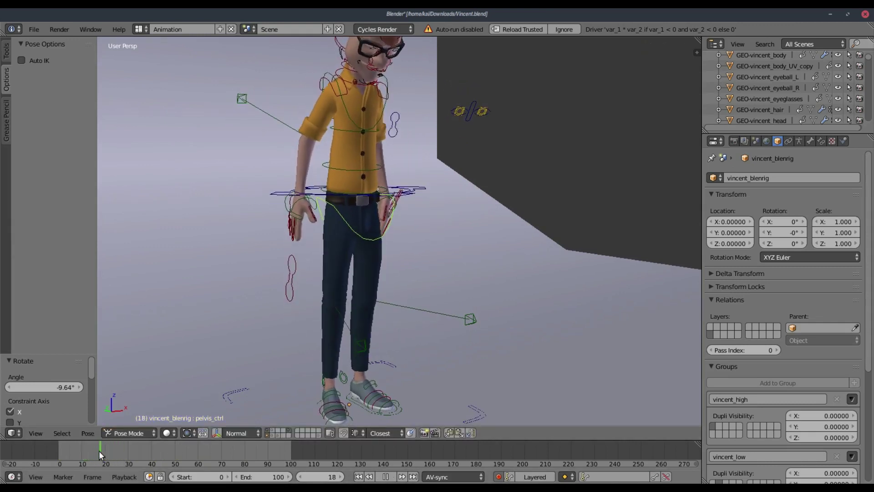
pyautogui.press('space')
pyautogui.click(80, 448)
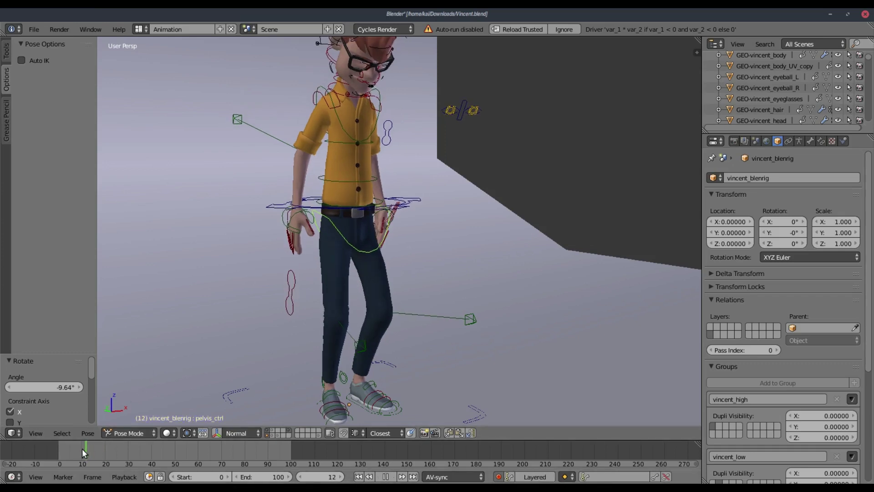
pyautogui.press('g')
pyautogui.click(392, 188)
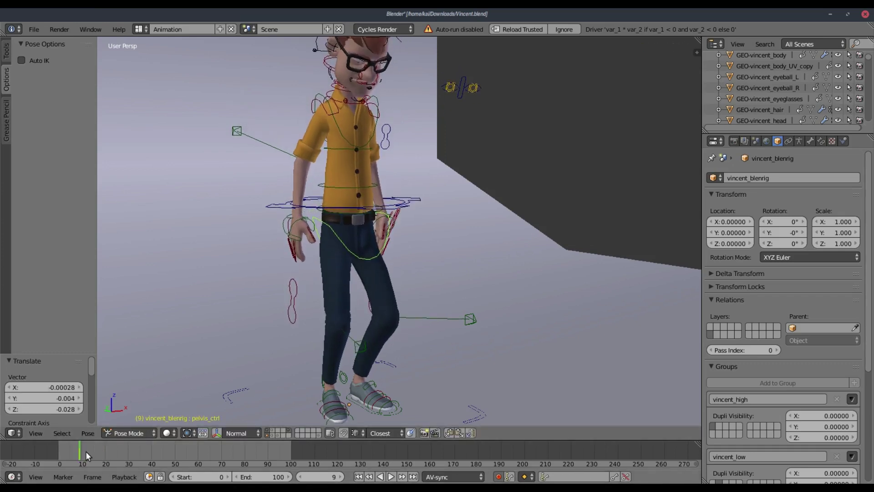
# - Key pelvis height changes at frames 17 and 15, checking the bob in playback
pyautogui.click(98, 449)
pyautogui.press('g')
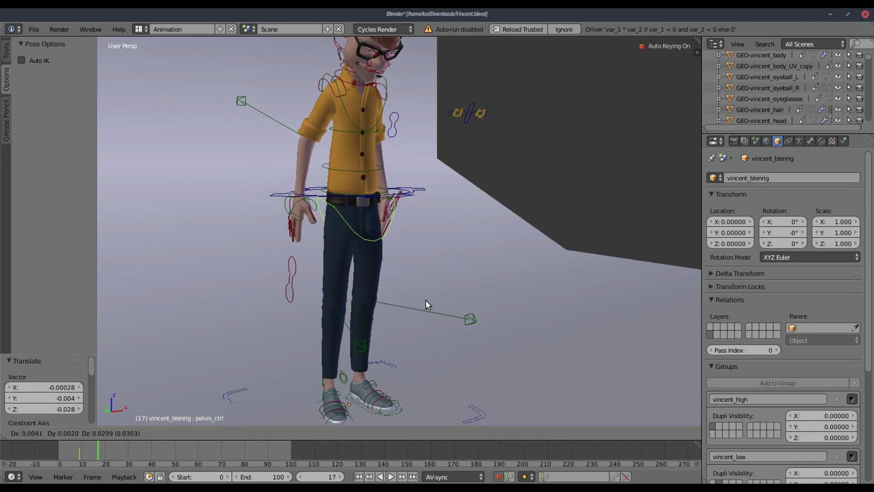
pyautogui.click(425, 300)
pyautogui.moveTo(90, 451); pyautogui.dragTo(78, 449)
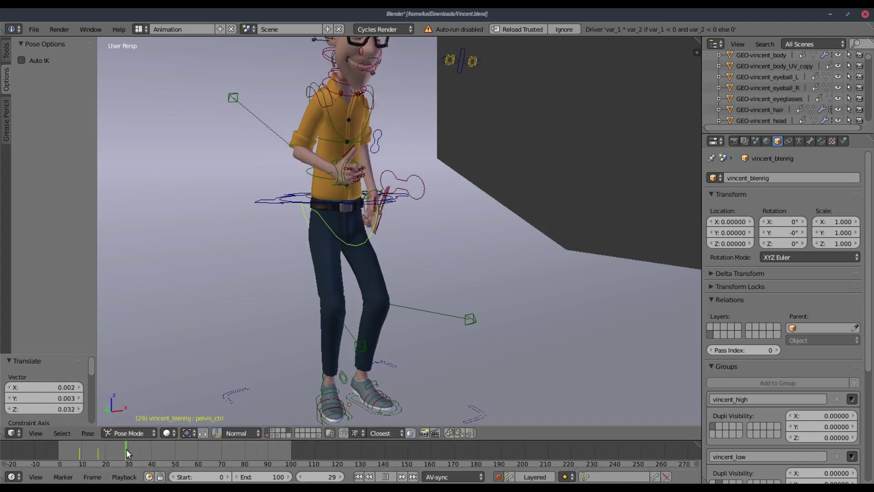
pyautogui.hotkey('alt', 'a')
pyautogui.moveTo(307, 342); pyautogui.dragTo(364, 300, button='middle')
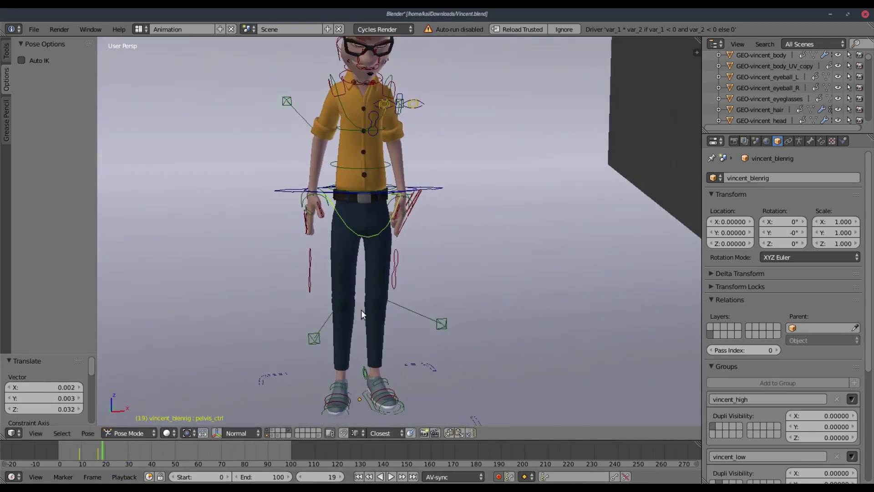
pyautogui.press('g')
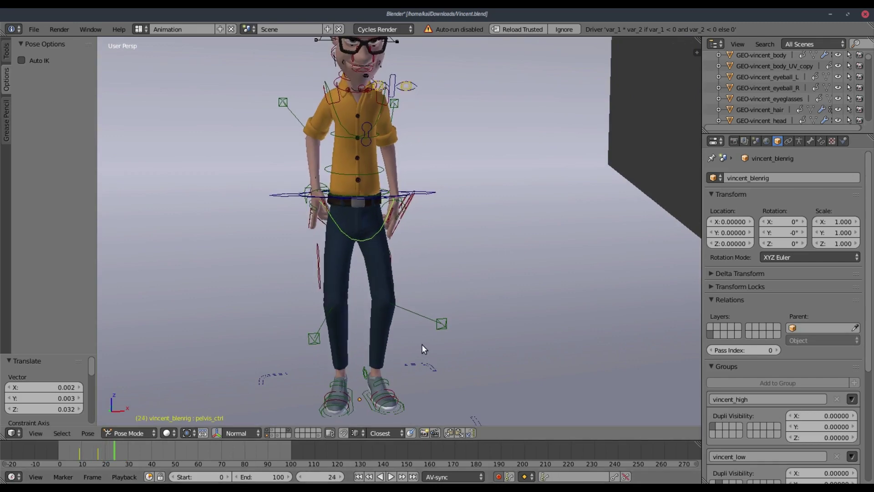
pyautogui.click(430, 343)
# - Key further pelvis offsets at frames 32 and 49 to continue the bounce
pyautogui.hotkey('alt', 'a')
pyautogui.click(96, 447)
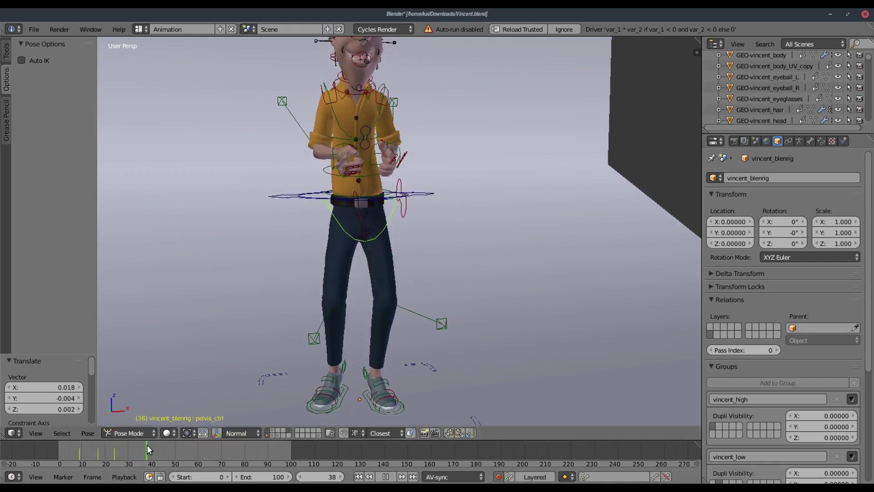
pyautogui.hotkey('alt', 'a')
pyautogui.click(134, 445)
pyautogui.press('g')
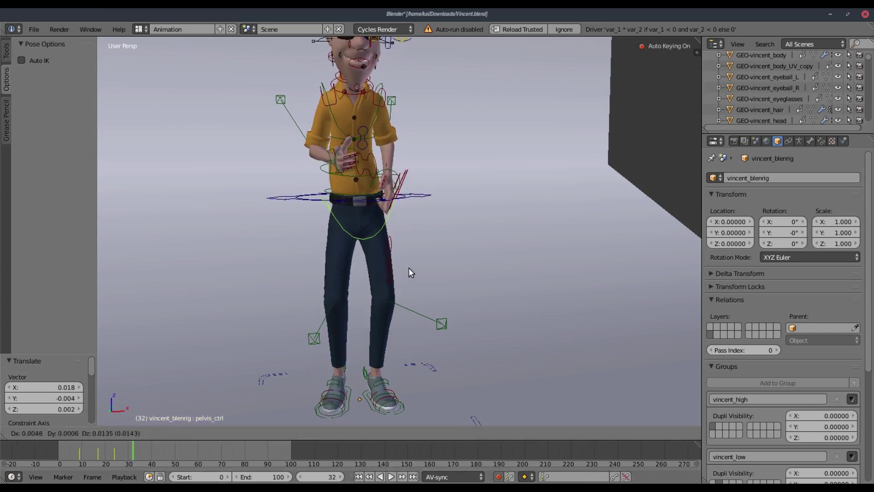
pyautogui.click(409, 268)
pyautogui.hotkey('alt', 'a')
pyautogui.hotkey('alt', 'a')
pyautogui.click(172, 456)
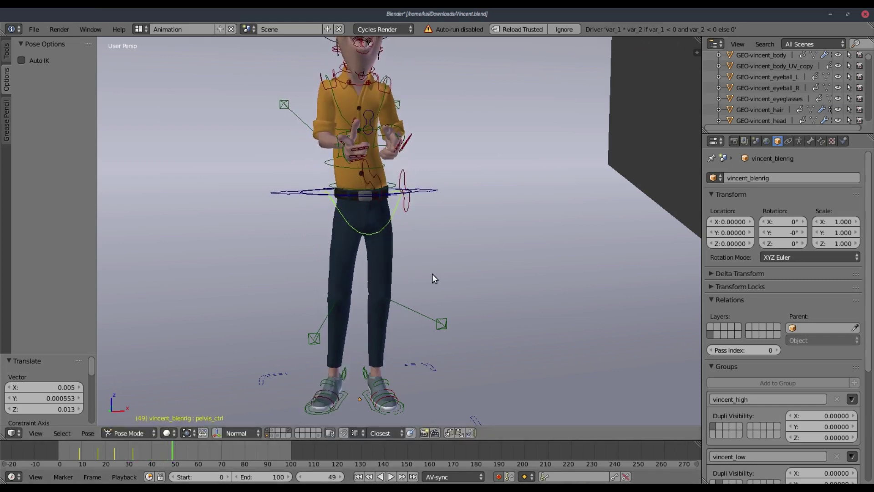
pyautogui.press('g')
pyautogui.click(431, 278)
# - Play back the pelvis bob from frame 48, orbiting to view it from the side
pyautogui.moveTo(183, 448); pyautogui.dragTo(203, 449)
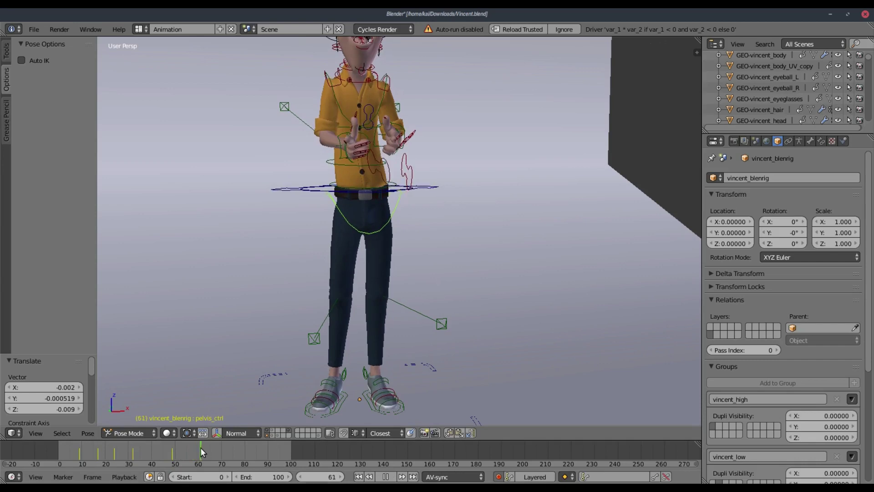
pyautogui.moveTo(215, 410); pyautogui.dragTo(358, 356, button='middle')
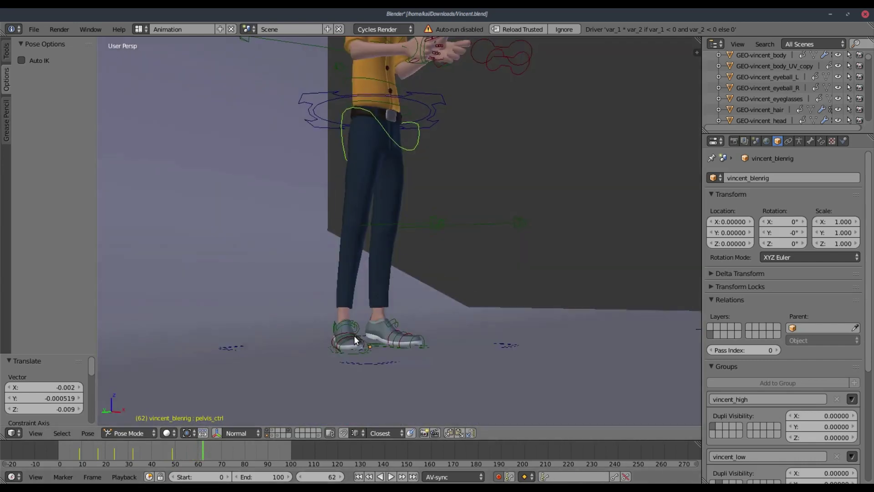
pyautogui.click(159, 458)
pyautogui.hotkey('alt', 'a')
pyautogui.scroll(-5, 498, 291)
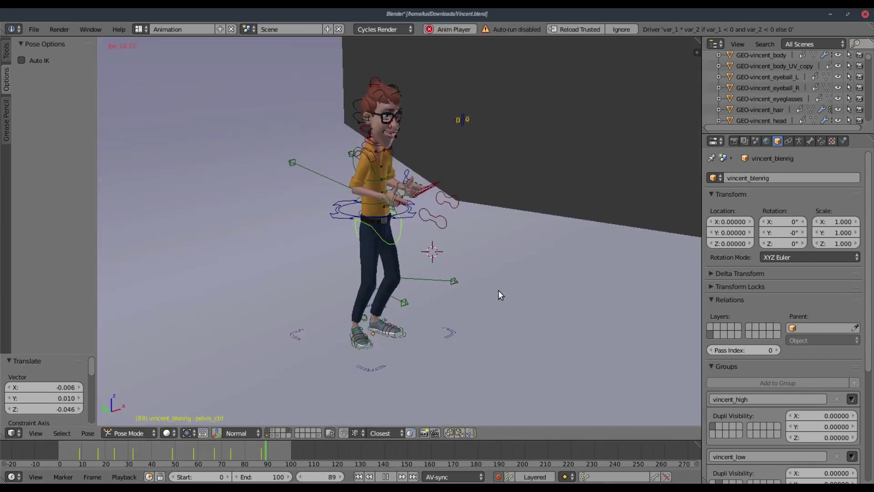
pyautogui.moveTo(498, 290)
pyautogui.mouseDown(button='middle')
pyautogui.moveTo(608, 210)
pyautogui.moveTo(612, 230)
pyautogui.moveTo(565, 228)
pyautogui.moveTo(582, 223)
pyautogui.mouseUp(button='middle')
pyautogui.hotkey('alt', 'a')
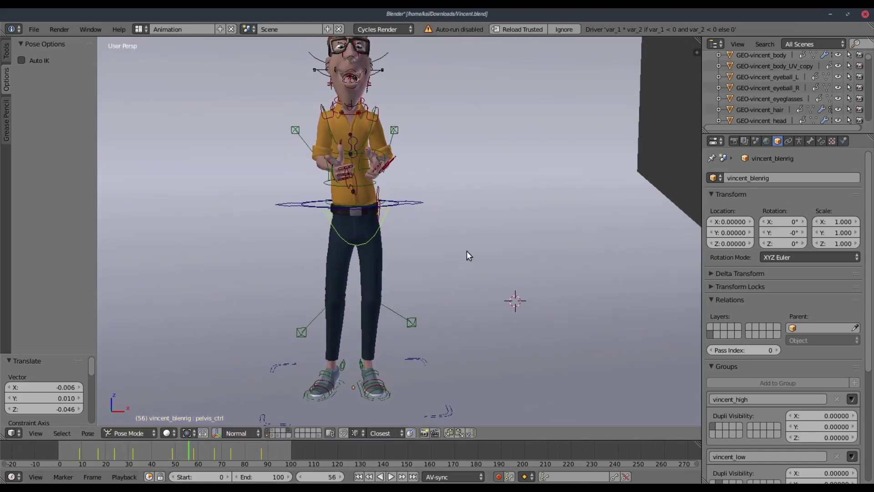
# - Tilt the hips around Y at frame 28 and the opposite way at frame 36
pyautogui.press('Escape')
pyautogui.hotkey('alt', 'a')
pyautogui.click(91, 450)
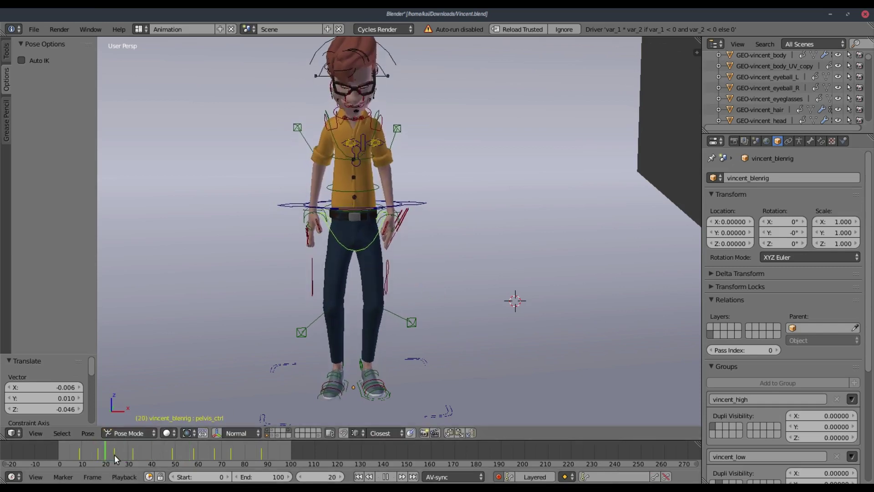
pyautogui.hotkey('alt', 'a')
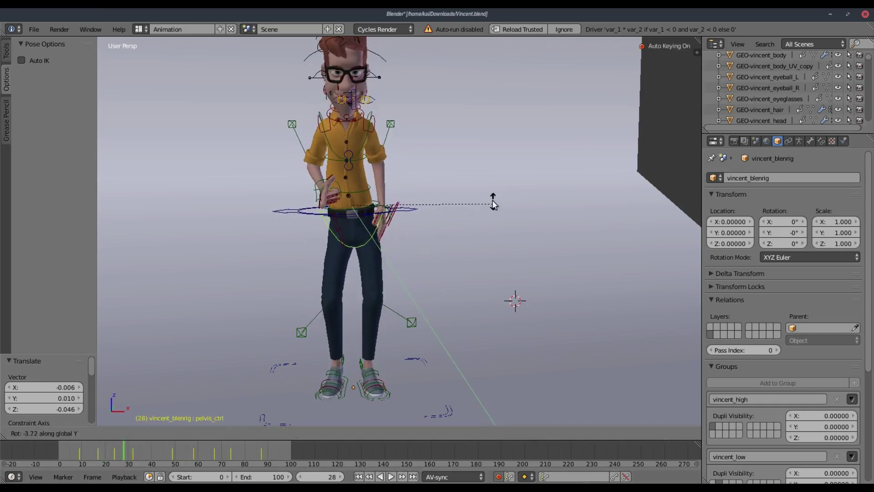
pyautogui.click(494, 203)
pyautogui.moveTo(145, 446); pyautogui.dragTo(146, 446)
pyautogui.press('r')
pyautogui.press('y')
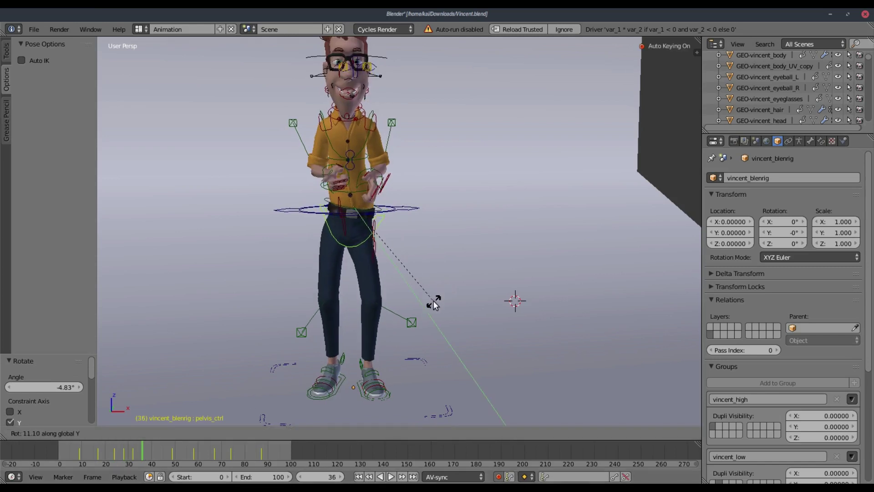
pyautogui.click(434, 300)
# - Key alternating Y-axis hip tilts at frames 40 and 48, the last about 8.7 degrees
pyautogui.click(152, 451)
pyautogui.press('r')
pyautogui.press('y')
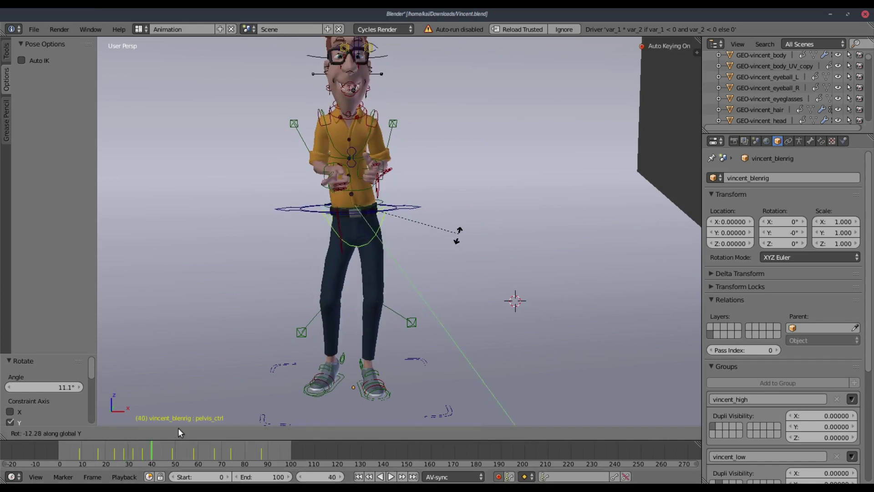
pyautogui.click(177, 428)
pyautogui.click(170, 448)
pyautogui.press('r')
pyautogui.press('y')
pyautogui.click(468, 246)
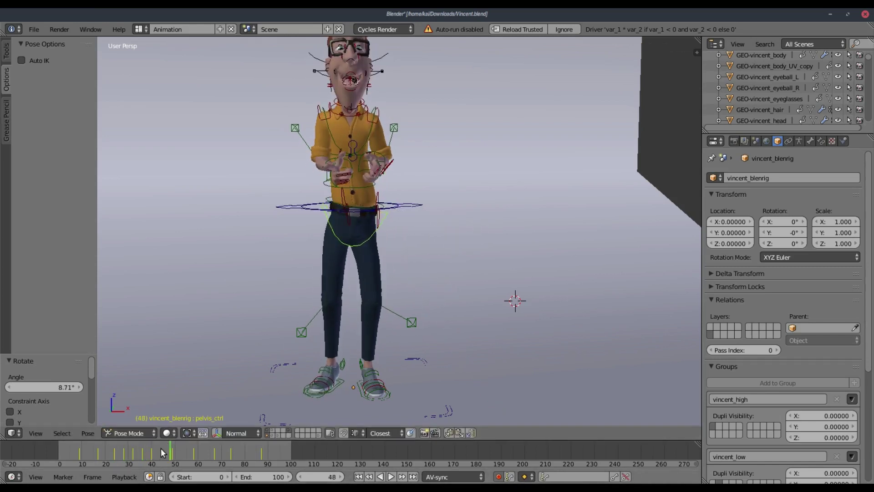
# - Play back the hip rotation, stopping at frame 63, and enlarge the timeline
pyautogui.click(172, 448)
pyautogui.hotkey('alt', 'a')
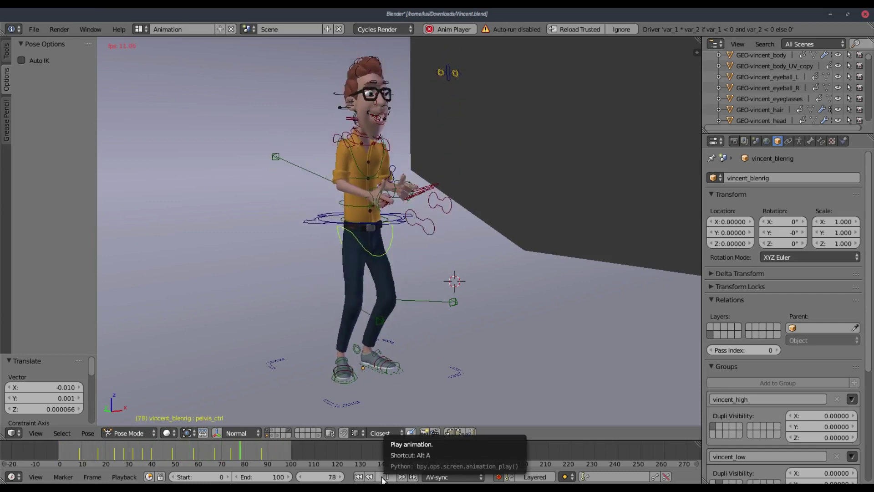
pyautogui.hotkey('alt', 'a')
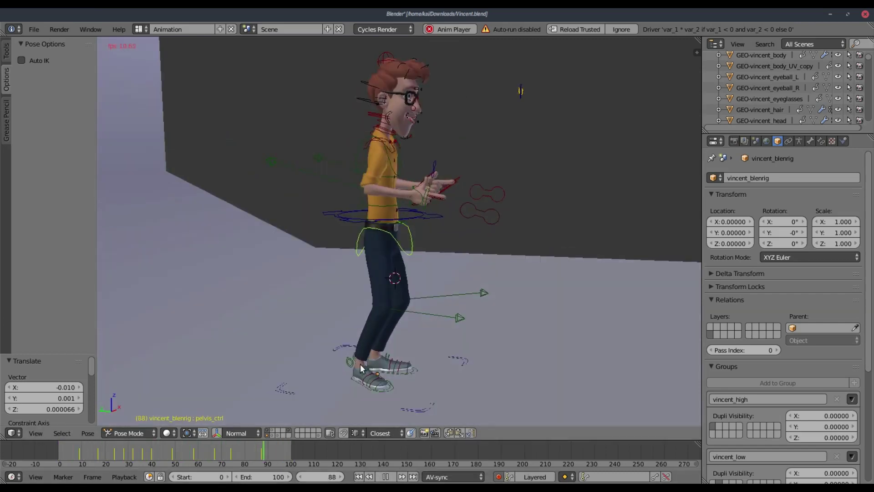
pyautogui.moveTo(352, 364)
pyautogui.mouseDown(button='middle')
pyautogui.moveTo(388, 169)
pyautogui.moveTo(382, 218)
pyautogui.mouseUp(button='middle')
pyautogui.scroll(3, 388, 168)
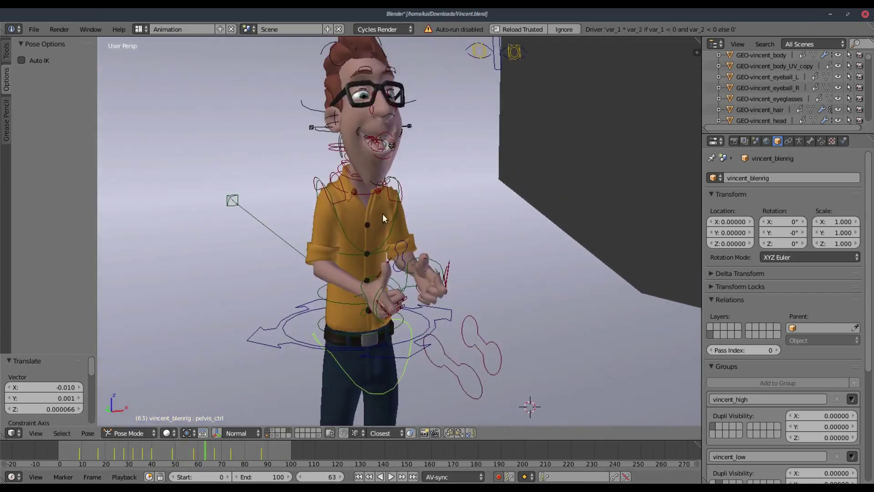
pyautogui.moveTo(117, 440); pyautogui.dragTo(120, 434)
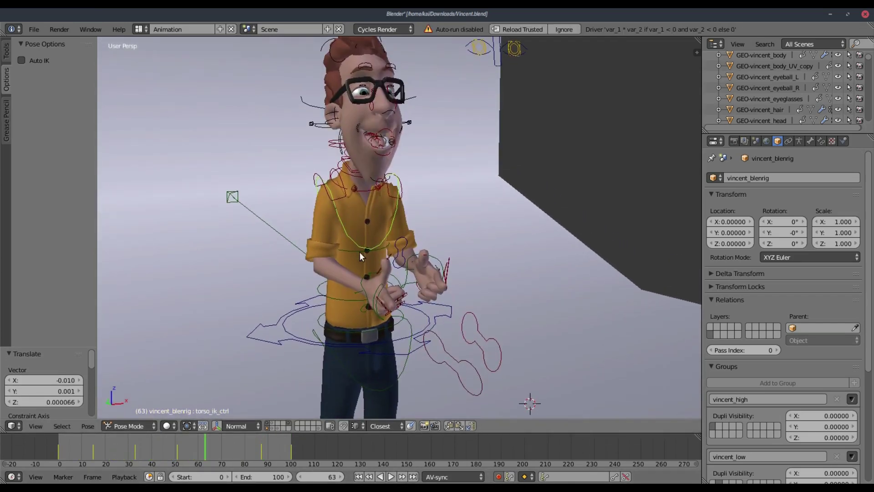
# - Shift spine_3_ik_ctrl during playback and again at frame 23 with Auto Keying
pyautogui.hotkey('alt', 'a')
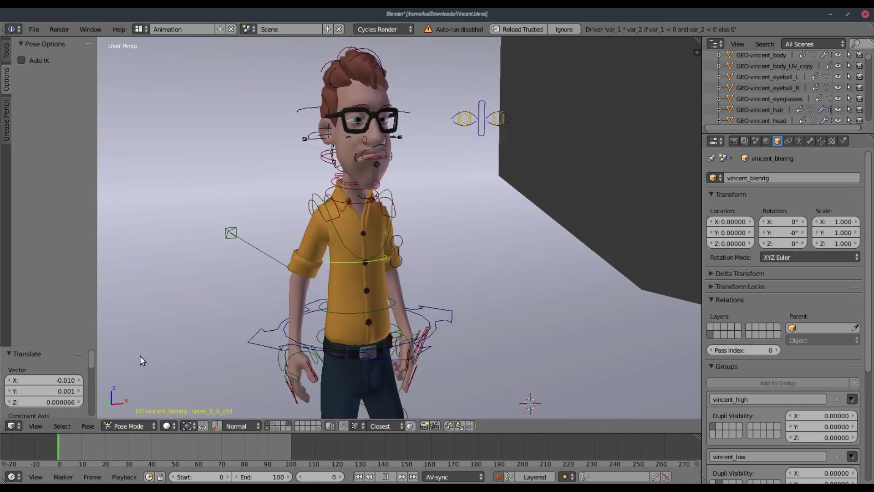
pyautogui.press('g')
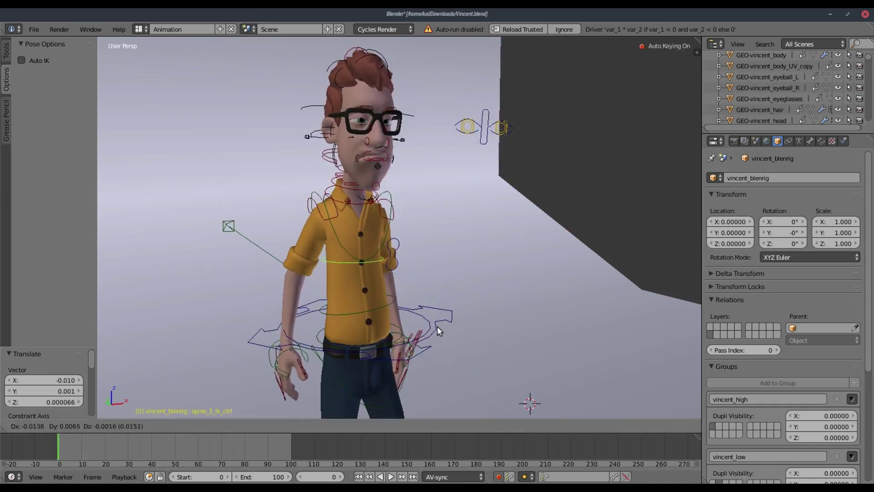
pyautogui.click(433, 326)
pyautogui.moveTo(432, 325); pyautogui.dragTo(88, 446, button='middle')
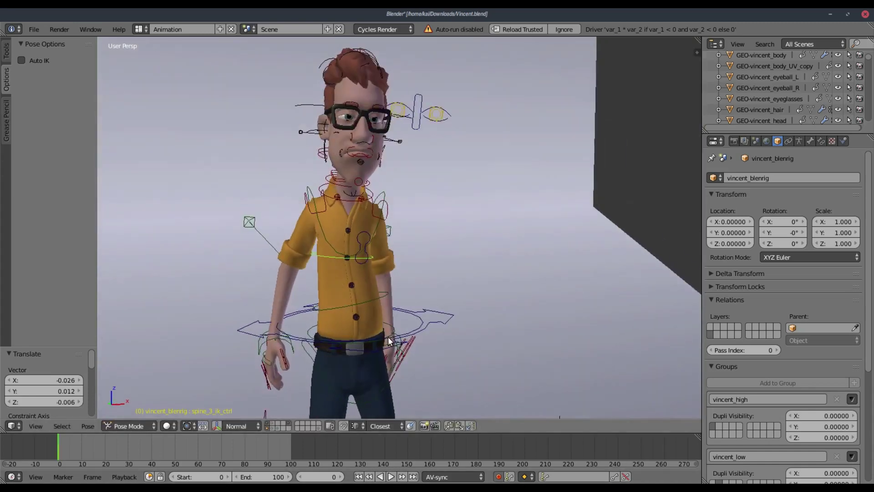
pyautogui.hotkey('alt', 'a')
pyautogui.press('g')
pyautogui.click(426, 345)
# - Key upper-torso sways at frames 43, 53 and 66
pyautogui.moveTo(110, 448); pyautogui.dragTo(142, 447)
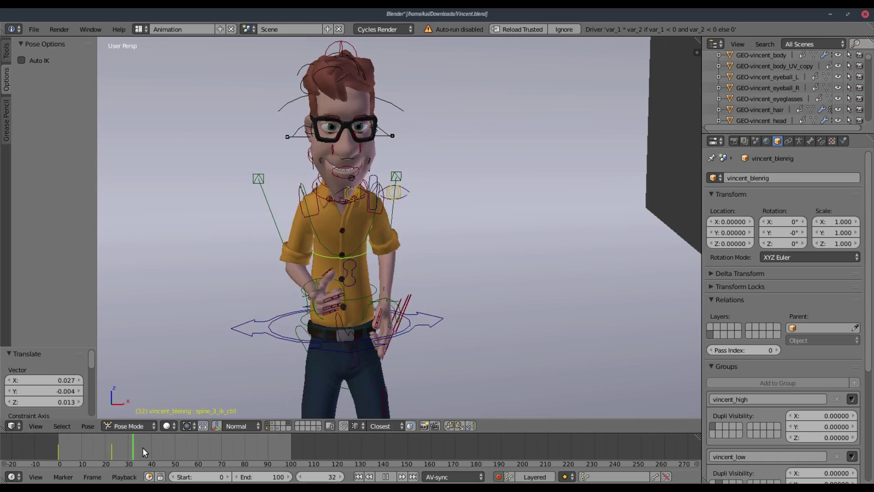
pyautogui.click(158, 447)
pyautogui.press('g')
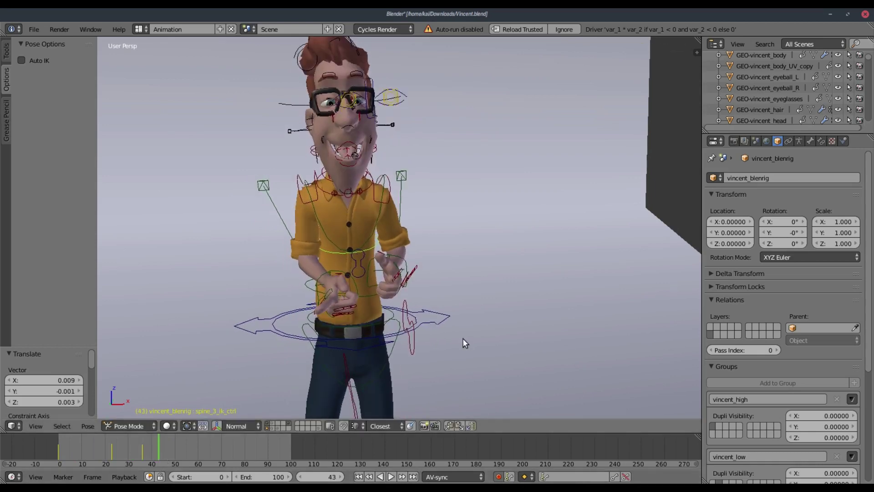
pyautogui.click(459, 338)
pyautogui.click(180, 447)
pyautogui.press('g')
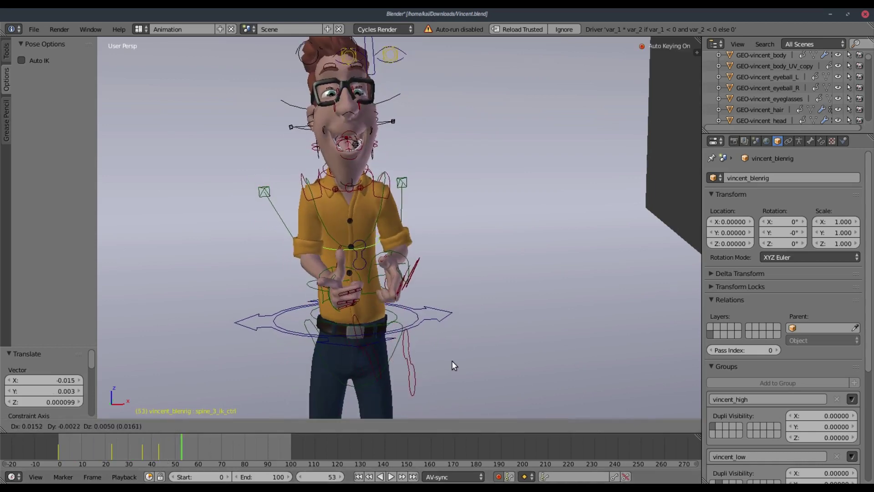
pyautogui.click(452, 360)
pyautogui.moveTo(192, 466); pyautogui.dragTo(212, 451)
pyautogui.press('g')
pyautogui.click(462, 319)
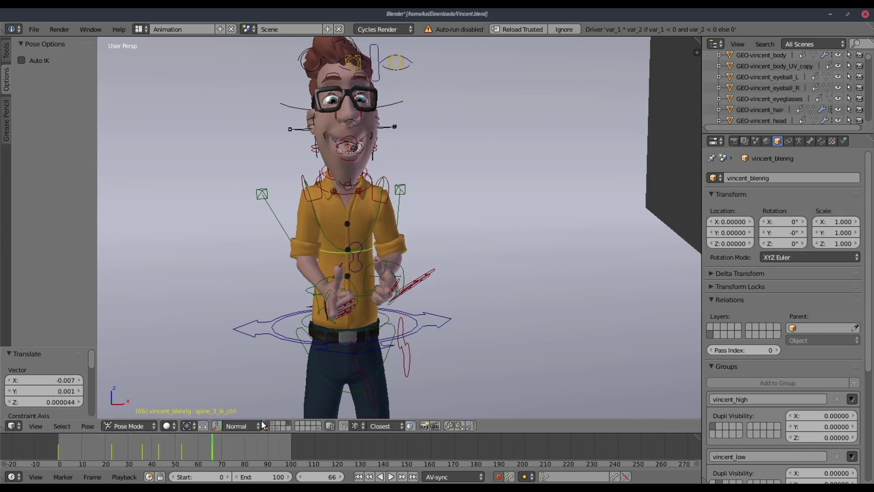
# - Key the remaining torso sways at frames 92 and 100
pyautogui.click(242, 444)
pyautogui.click(273, 445)
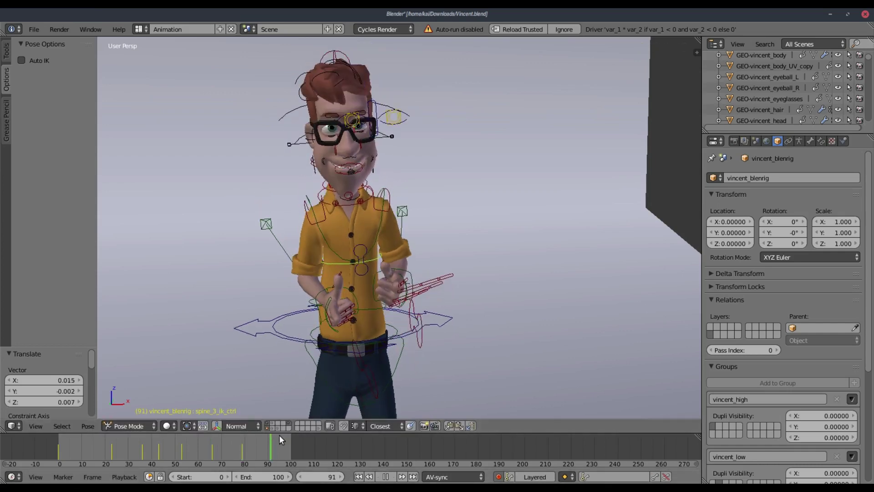
pyautogui.press('g')
pyautogui.click(435, 357)
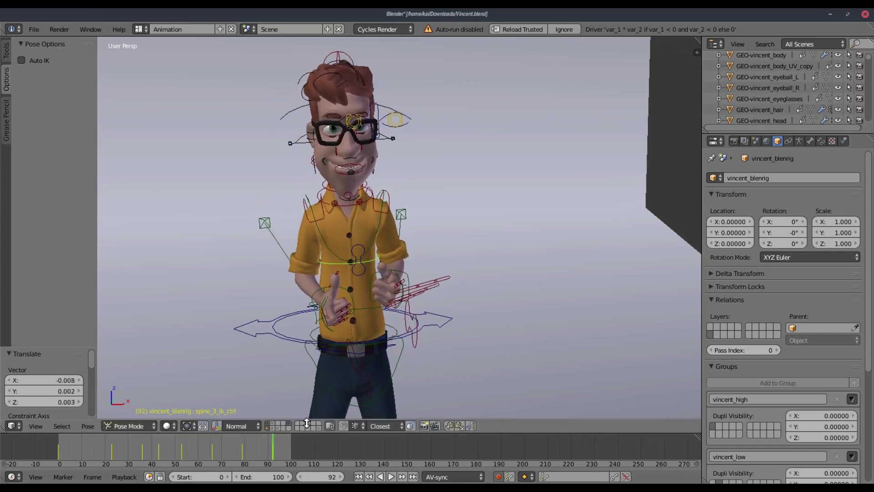
pyautogui.click(286, 450)
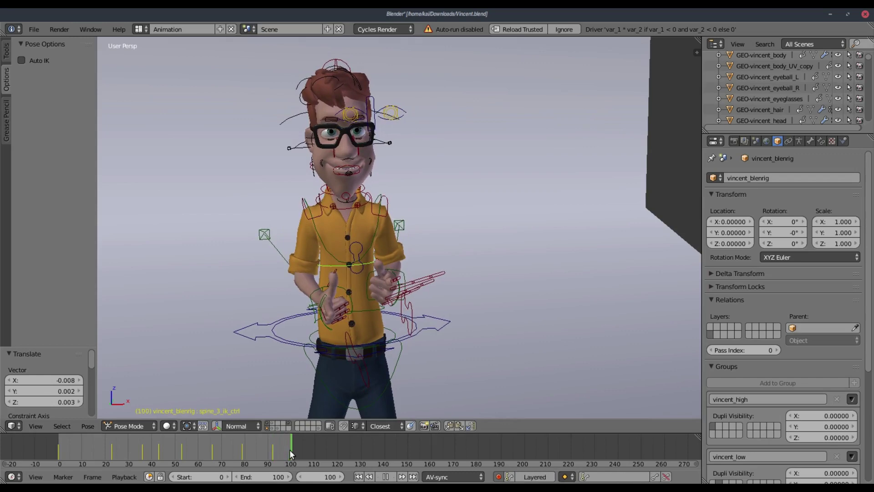
pyautogui.press('g')
pyautogui.click(475, 340)
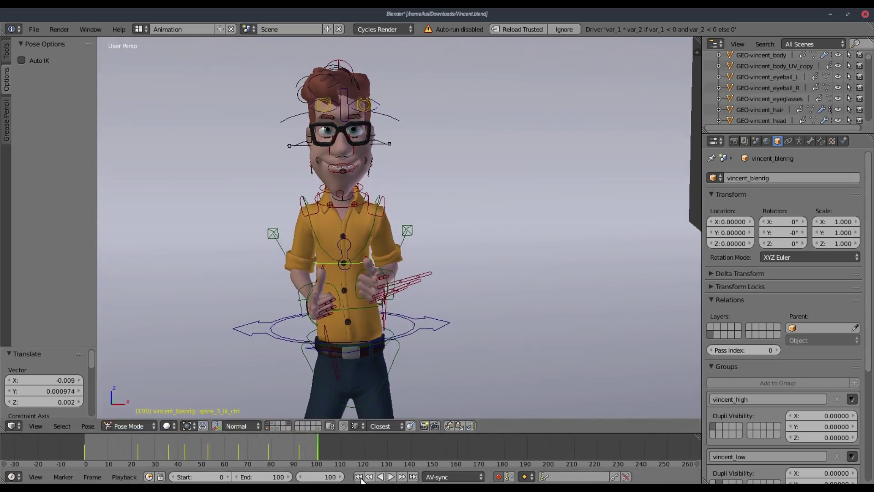
# - Play the animation, stop at frame 96, move in close on the pointing hands and replay
pyautogui.click(380, 476)
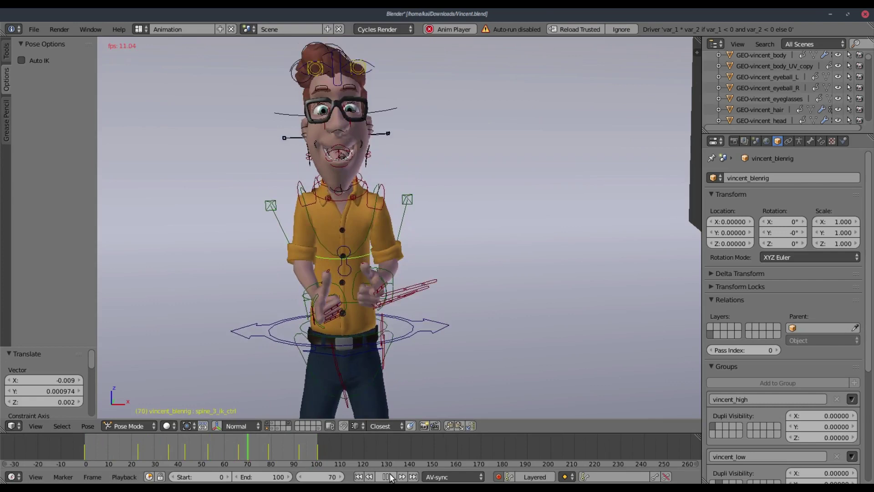
pyautogui.click(387, 477)
pyautogui.moveTo(355, 244)
pyautogui.mouseDown(button='middle')
pyautogui.moveTo(388, 211)
pyautogui.moveTo(355, 123)
pyautogui.mouseUp(button='middle')
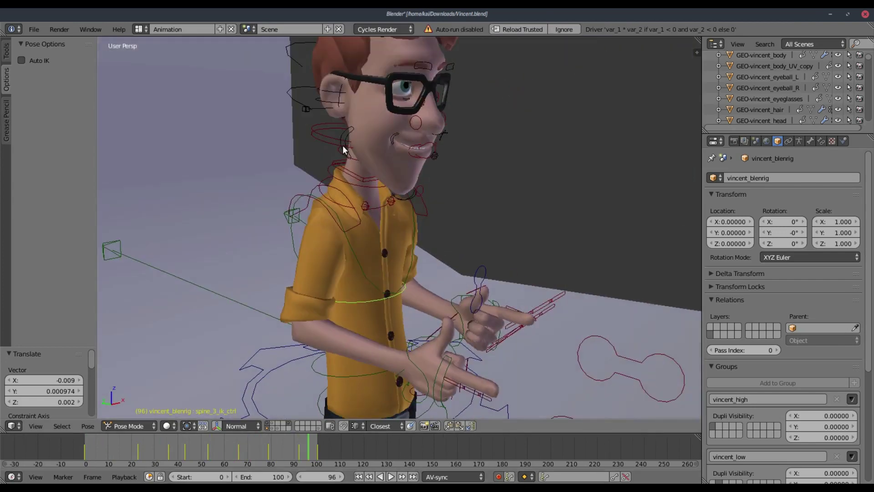
pyautogui.scroll(-5, 342, 233)
pyautogui.hotkey('shift', 'alt', 'a')
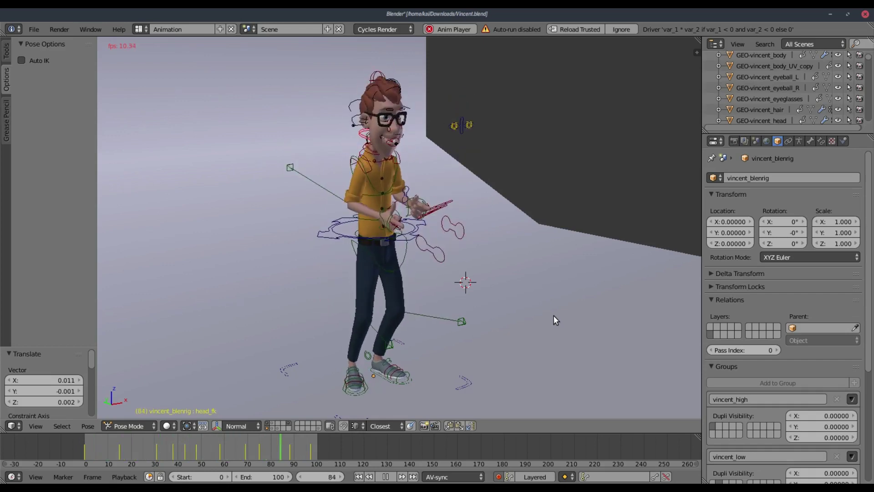
# - Enable Only Render in the viewport Display settings so the rig controls are hidden
pyautogui.press('KP_1')
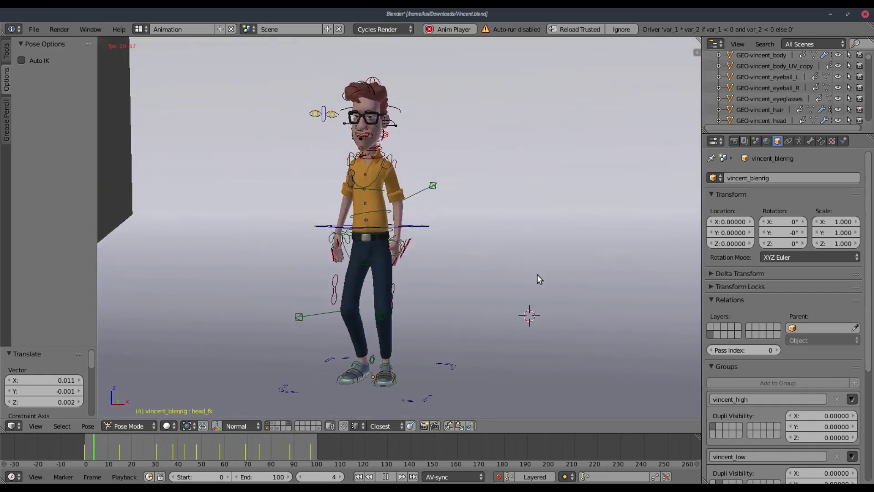
pyautogui.moveTo(478, 281); pyautogui.dragTo(682, 88, button='middle')
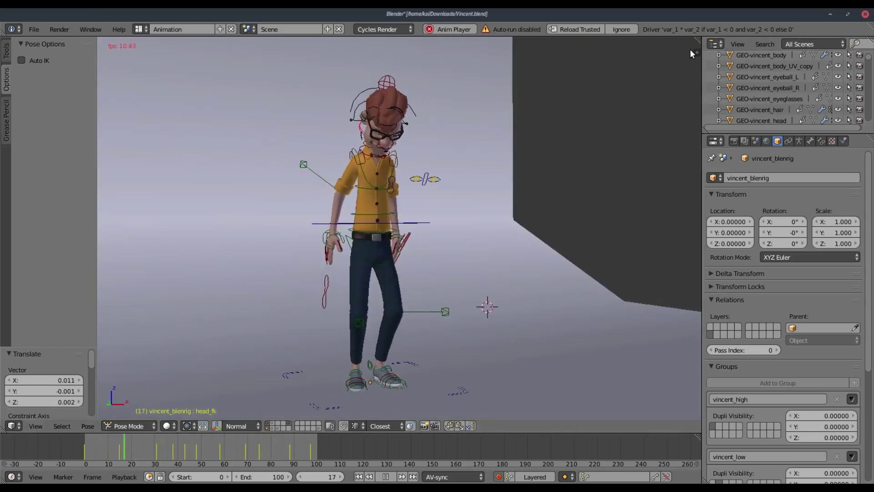
pyautogui.press('n')
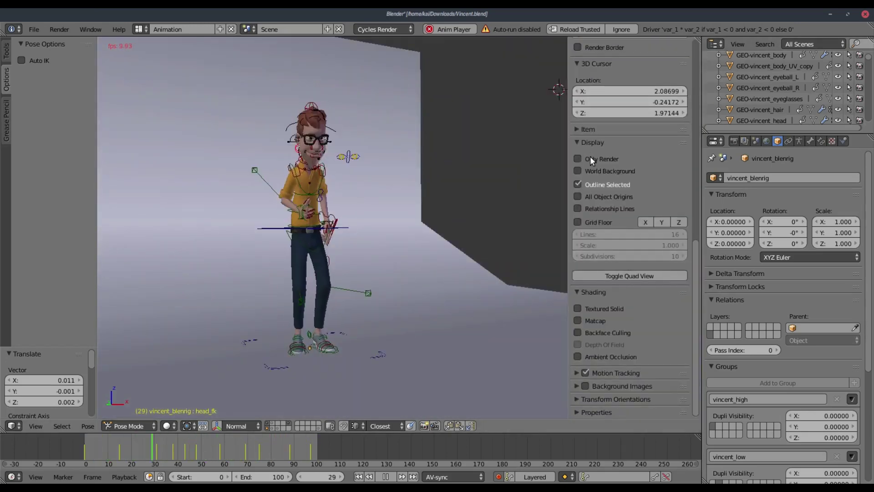
pyautogui.click(586, 158)
pyautogui.moveTo(569, 203); pyautogui.dragTo(844, 203)
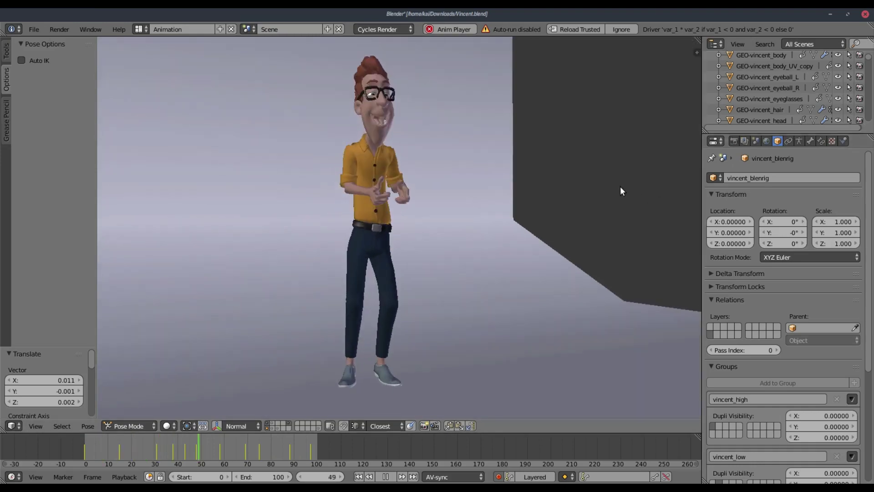